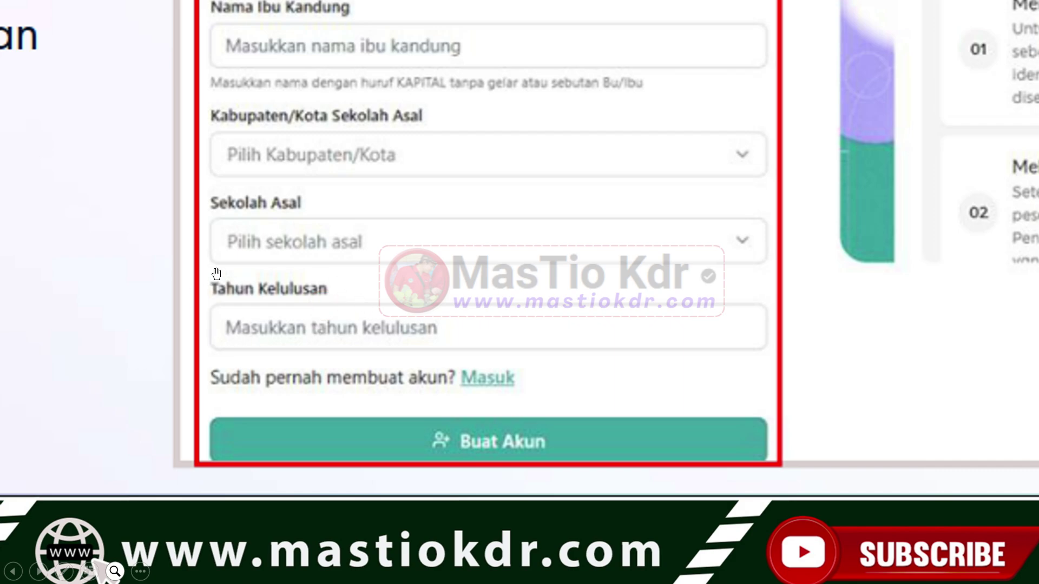
pyautogui.click(368, 344)
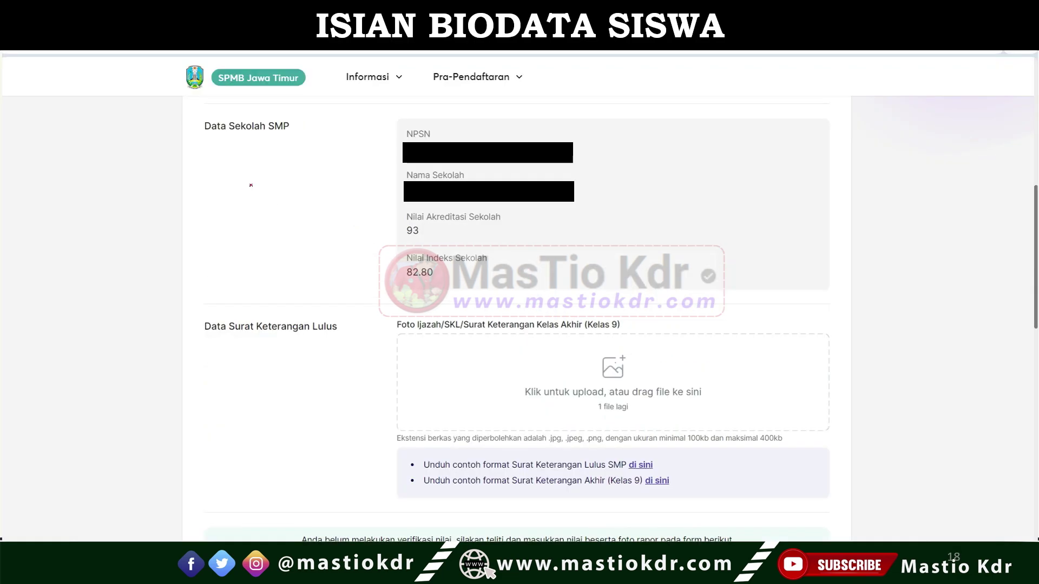
# Step: Circle the Data Sekolah SMP and Data Surat Keterangan Lulus headings in red on the Isian Biodata Siswa slide
pyautogui.moveTo(190, 99)
pyautogui.mouseDown()
pyautogui.moveTo(206, 158)
pyautogui.moveTo(277, 98)
pyautogui.mouseUp()
pyautogui.moveTo(199, 299)
pyautogui.mouseDown()
pyautogui.moveTo(176, 327)
pyautogui.moveTo(234, 287)
pyautogui.mouseUp()
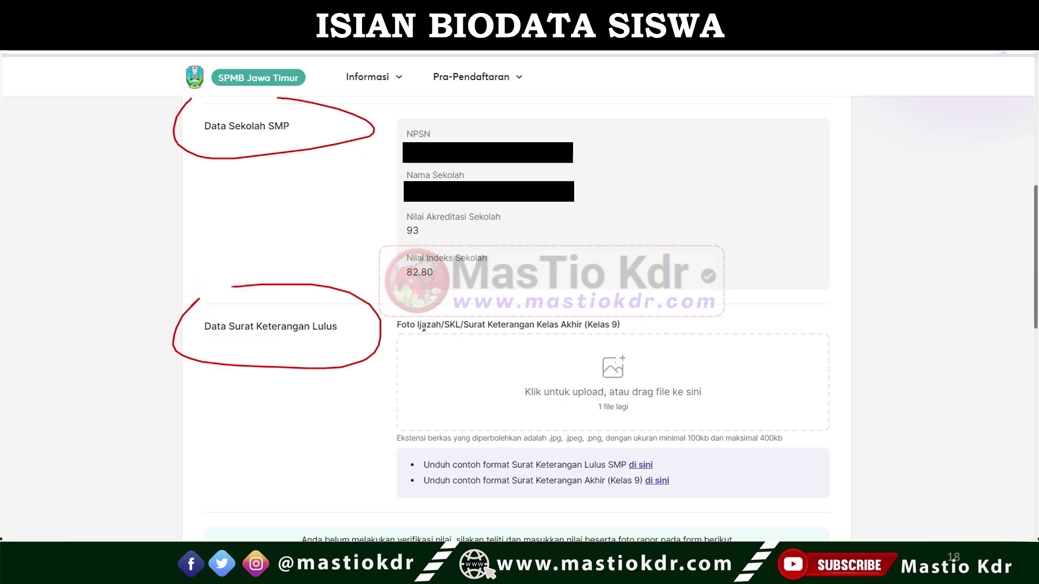
# Step: Circle Foto Ijazah in the upload label, cross out SKL and Surat Keterangan Kelas Akhir, and mark the upload box
pyautogui.moveTo(403, 329); pyautogui.dragTo(437, 332)
pyautogui.moveTo(398, 320)
pyautogui.mouseDown()
pyautogui.moveTo(432, 334)
pyautogui.moveTo(400, 318)
pyautogui.moveTo(475, 312)
pyautogui.mouseUp()
pyautogui.moveTo(449, 317); pyautogui.dragTo(477, 341)
pyautogui.moveTo(528, 311); pyautogui.dragTo(587, 348)
pyautogui.moveTo(462, 357); pyautogui.dragTo(574, 316)
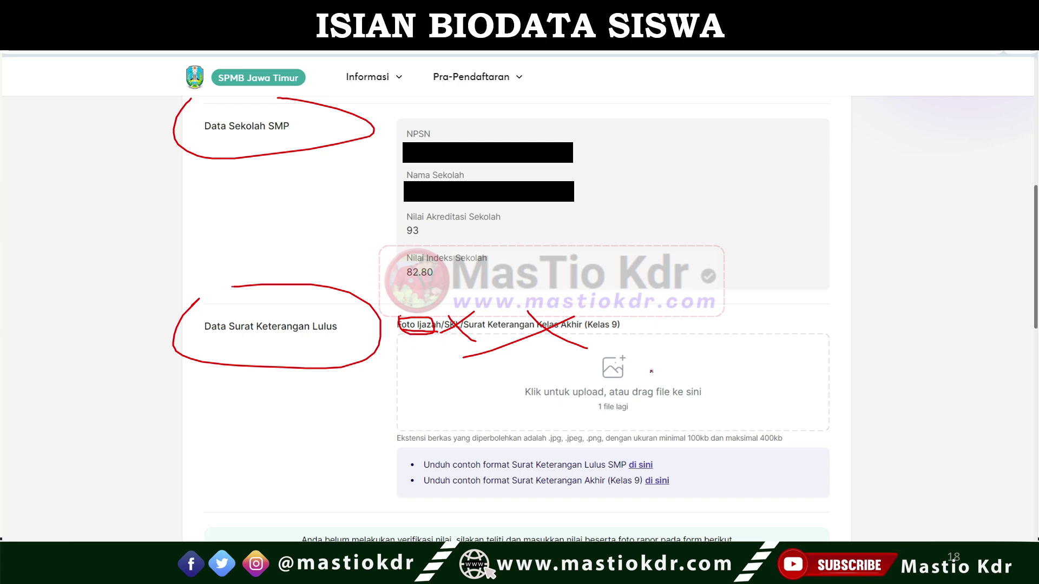
pyautogui.moveTo(652, 371); pyautogui.dragTo(703, 357)
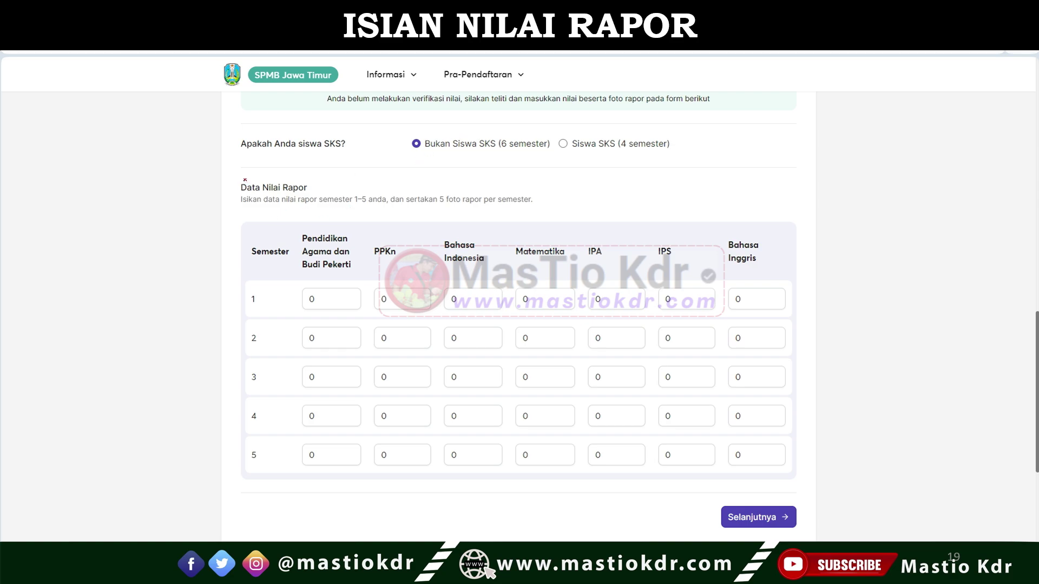
# Step: On the Isian Nilai Rapor slide, circle the Data Nilai Rapor heading and semesters 1–5, and underline "6 semester" and "4 semester"
pyautogui.moveTo(233, 171)
pyautogui.mouseDown()
pyautogui.moveTo(230, 210)
pyautogui.moveTo(525, 218)
pyautogui.moveTo(381, 172)
pyautogui.moveTo(233, 176)
pyautogui.mouseUp()
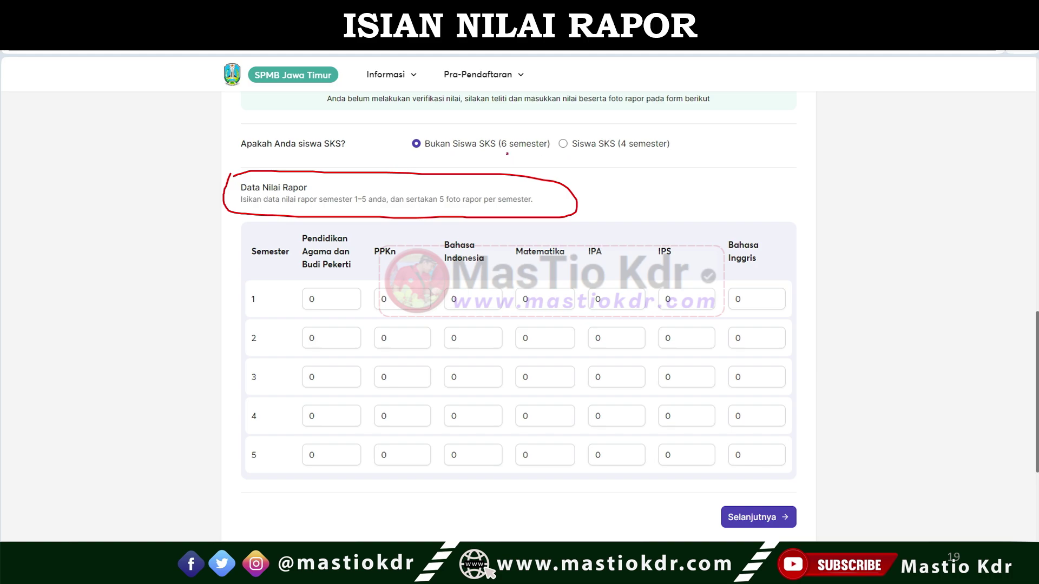
pyautogui.moveTo(518, 152); pyautogui.dragTo(548, 152)
pyautogui.moveTo(622, 154); pyautogui.dragTo(688, 155)
pyautogui.moveTo(248, 282)
pyautogui.mouseDown()
pyautogui.moveTo(212, 403)
pyautogui.moveTo(276, 457)
pyautogui.moveTo(268, 281)
pyautogui.mouseUp()
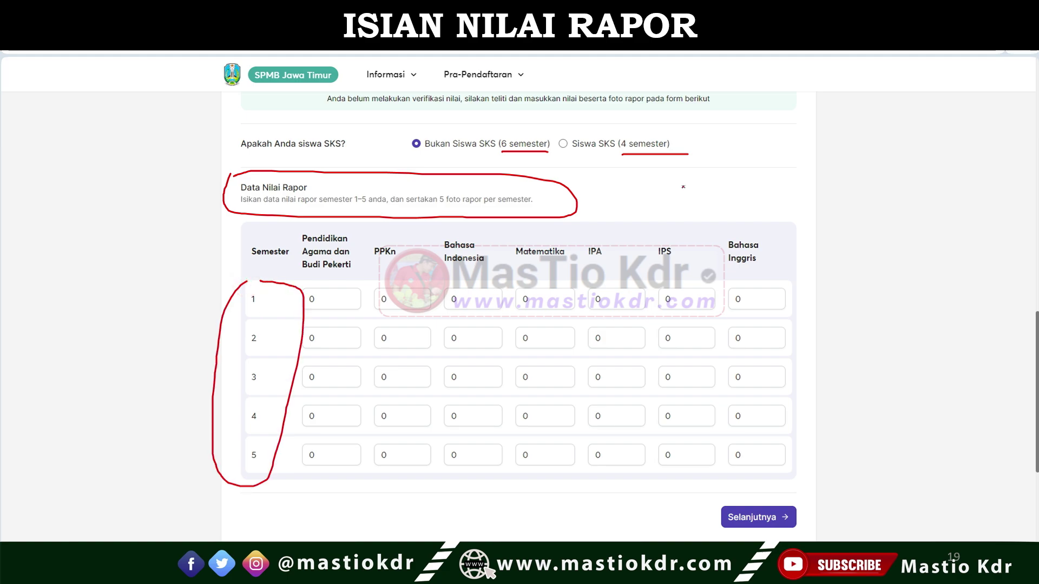
# Step: Tick the Siswa SKS (4 semester) option, circle semesters 1–3, and mark across the semester 1 grade fields
pyautogui.moveTo(621, 125); pyautogui.dragTo(633, 129)
pyautogui.moveTo(228, 335)
pyautogui.mouseDown()
pyautogui.moveTo(268, 366)
pyautogui.moveTo(261, 284)
pyautogui.mouseUp()
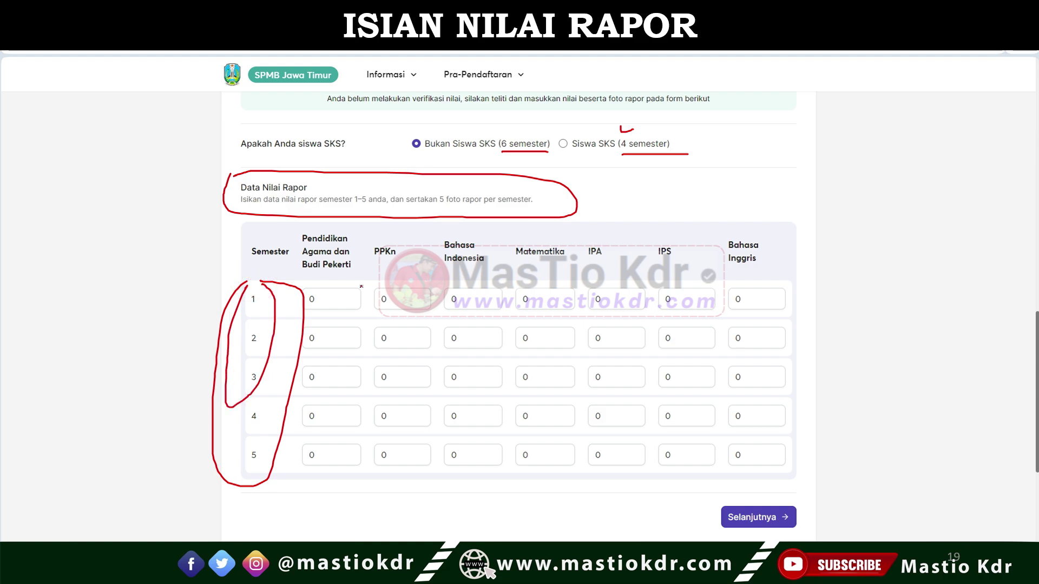
pyautogui.moveTo(348, 296)
pyautogui.mouseDown()
pyautogui.moveTo(382, 284)
pyautogui.moveTo(497, 298)
pyautogui.mouseUp()
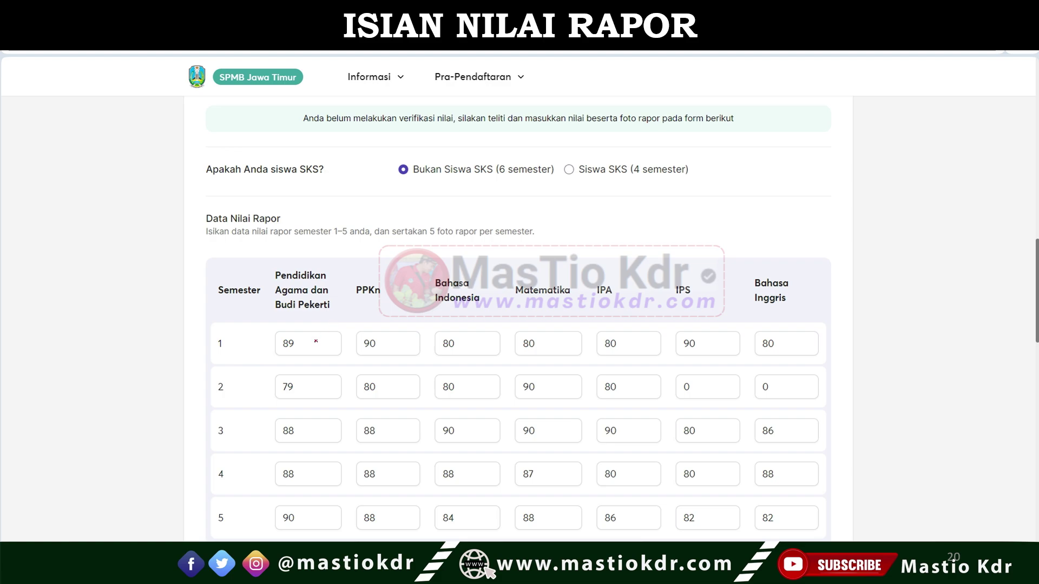
# Step: Tick the semester 1 PPKn and Bahasa Indonesia grades in the filled-in example table
pyautogui.moveTo(389, 348); pyautogui.dragTo(406, 343)
pyautogui.moveTo(471, 344)
pyautogui.mouseDown()
pyautogui.moveTo(473, 355)
pyautogui.moveTo(491, 349)
pyautogui.mouseUp()
# Step: Switch to the browser and open the Simulasi Nilai Akhir SPMB 2025 page from the mastiokdr.com site
pyautogui.hotkey('alt', 'Tab')
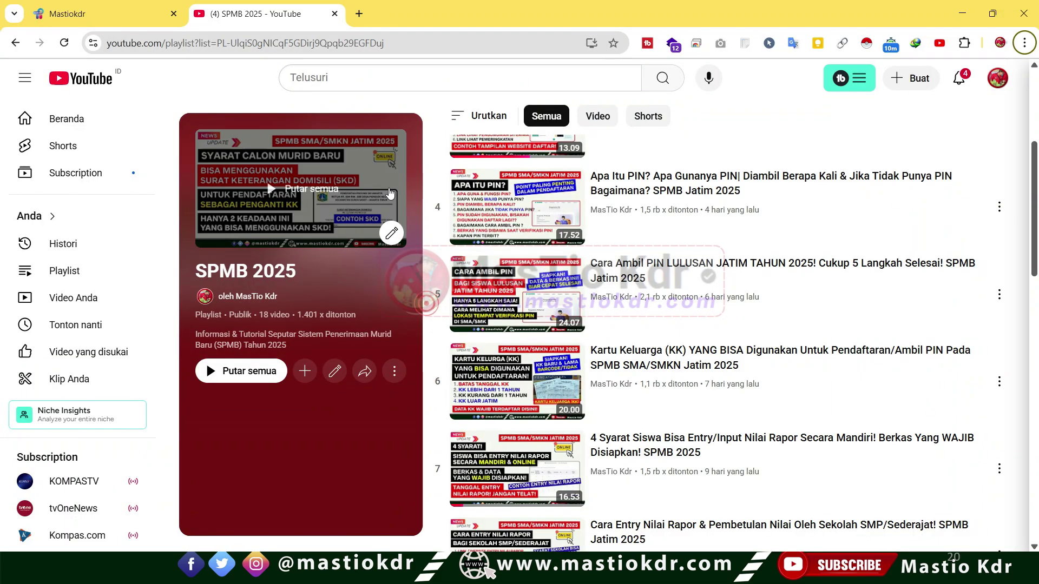
pyautogui.click(129, 14)
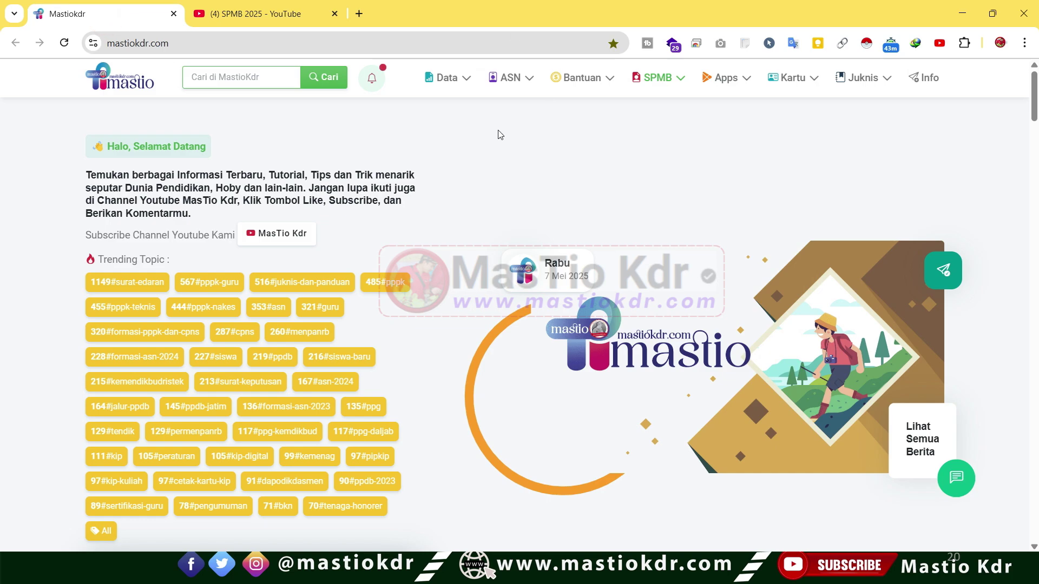
pyautogui.moveTo(670, 76)
pyautogui.click(132, 44)
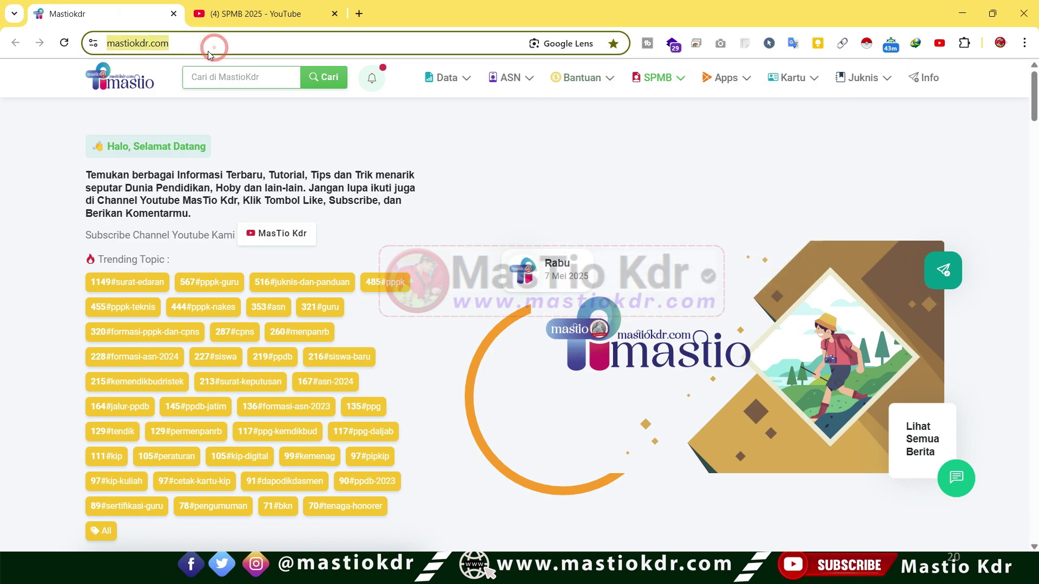
pyautogui.click(208, 47)
pyautogui.moveTo(679, 128)
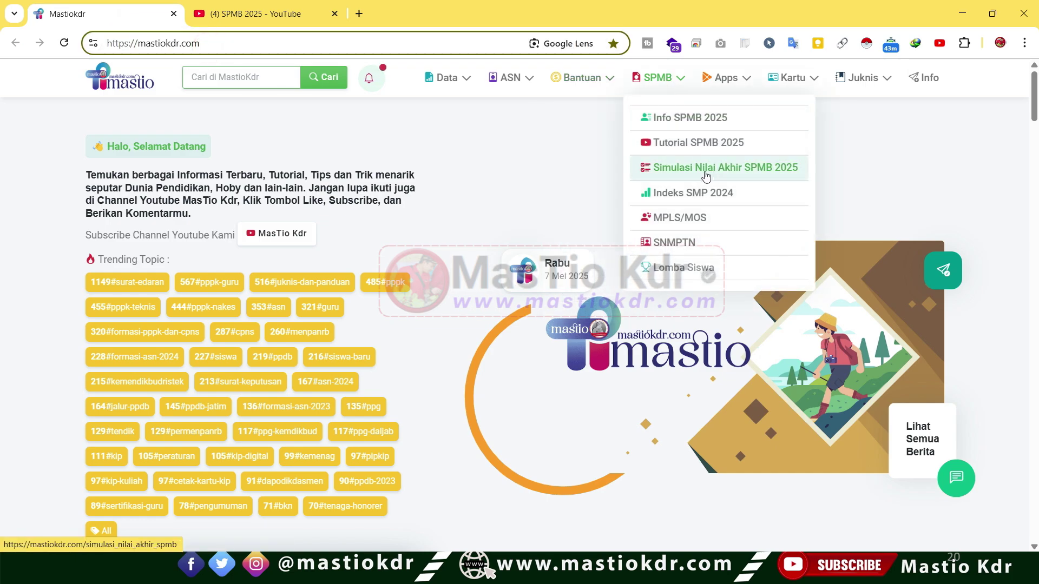
pyautogui.click(726, 172)
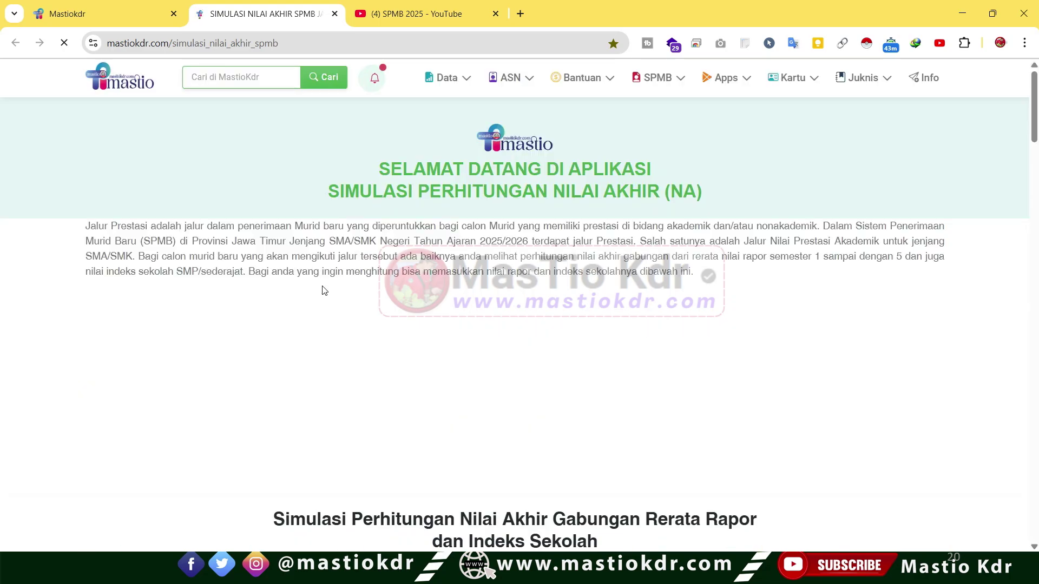
# Step: Enter the Semester 1 grades: Pend. Agama 89, PKN 89, Bhs. Indo 80 and Matematika 99
pyautogui.scroll(-3, 359, 305)
pyautogui.scroll(-3, 359, 305)
pyautogui.click(299, 255)
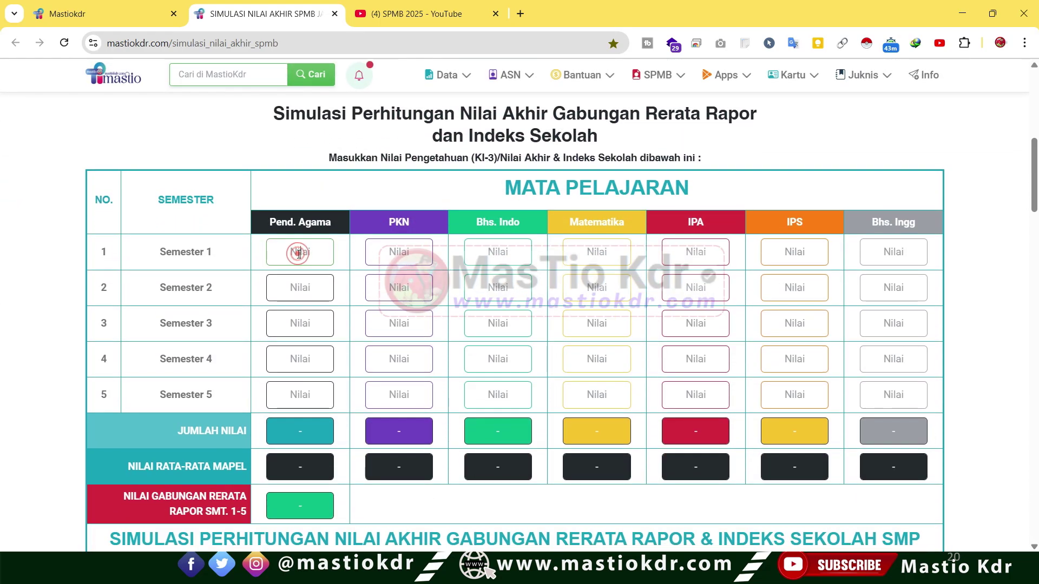
pyautogui.write('89')
pyautogui.click(389, 253)
pyautogui.write('89')
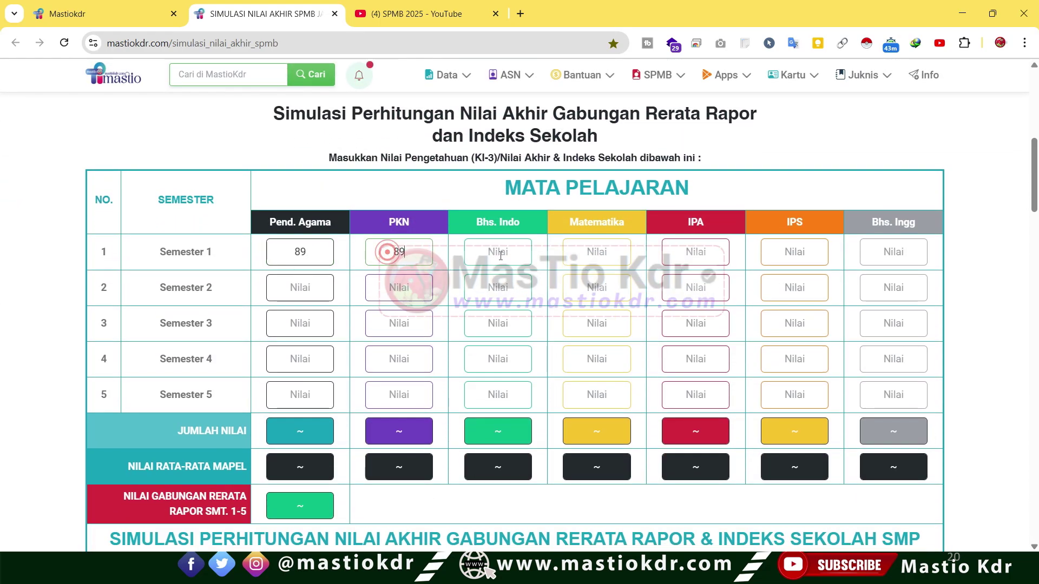
pyautogui.click(497, 254)
pyautogui.click(594, 254)
pyautogui.write('99')
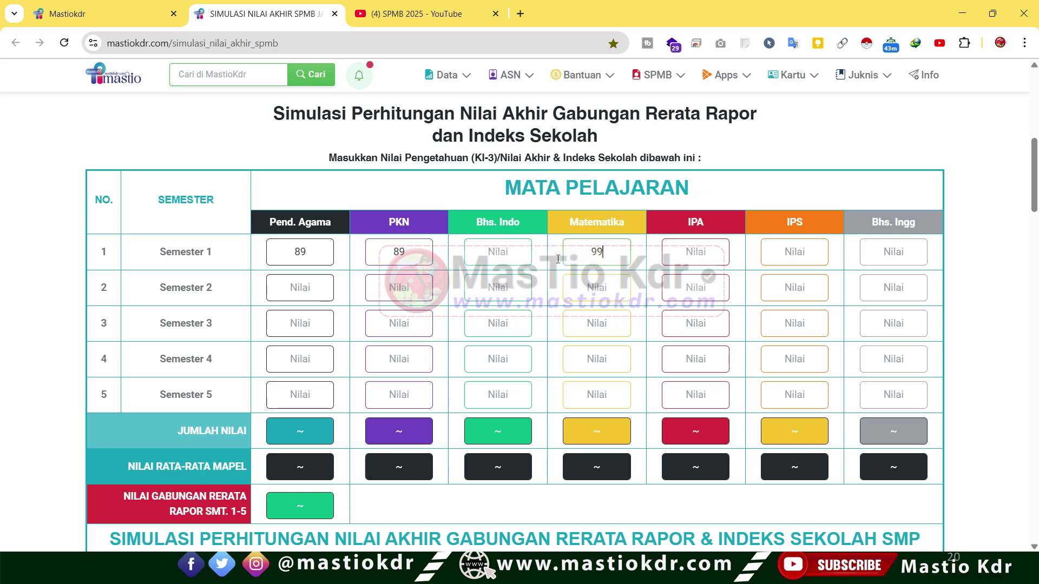
pyautogui.hotkey('shift', 'Tab')
pyautogui.write('80')
# Step: Enter the Semester 1 grades IPA 0 and IPS 100
pyautogui.click(674, 253)
pyautogui.write('0')
pyautogui.click(791, 253)
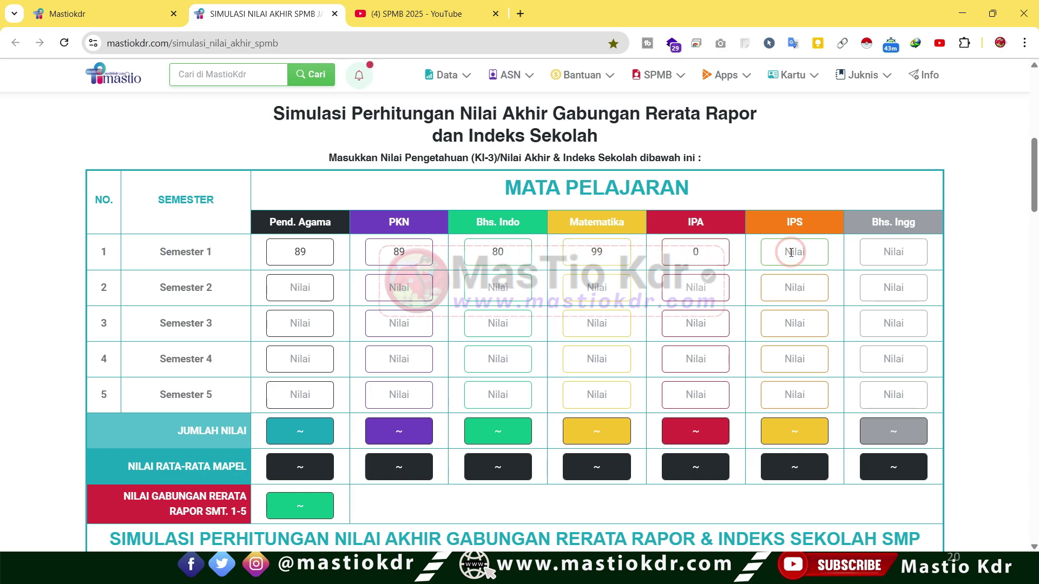
pyautogui.write('100')
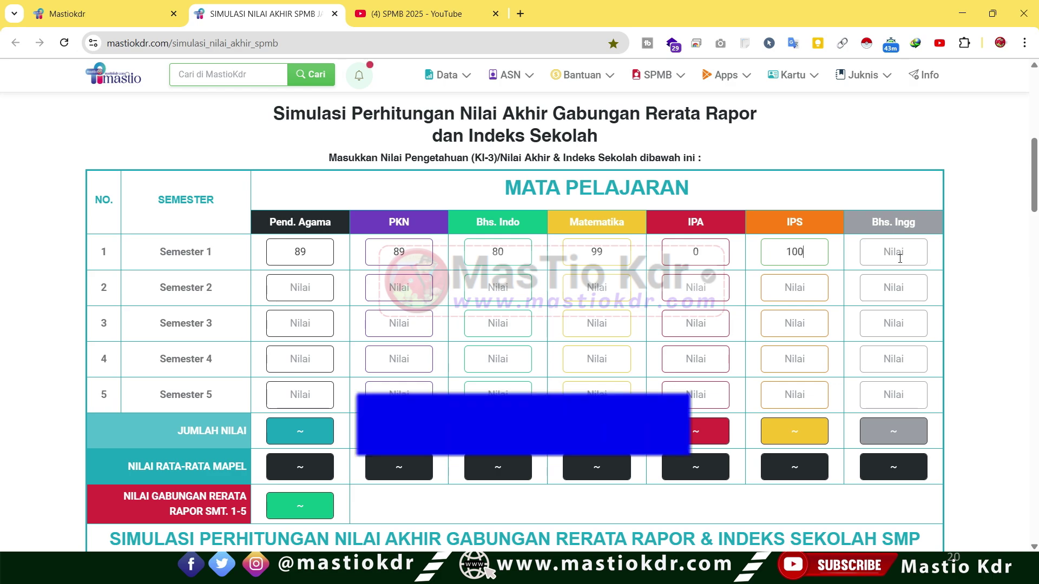
pyautogui.click(898, 253)
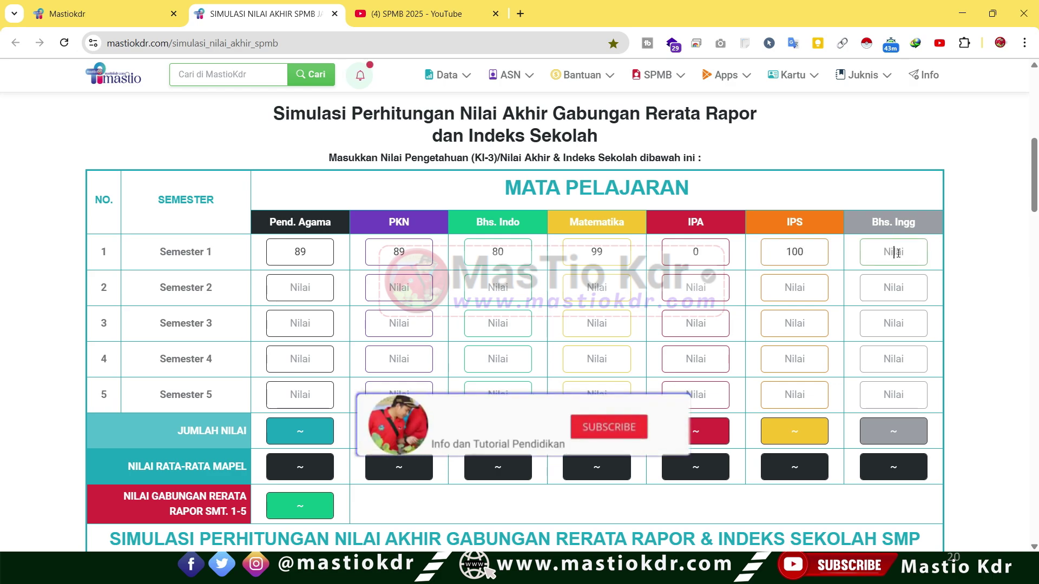
# Step: Enter the Semester 2 grades: Pend. Agama 90, PKN 90 and Bhs. Indo 80
pyautogui.click(302, 293)
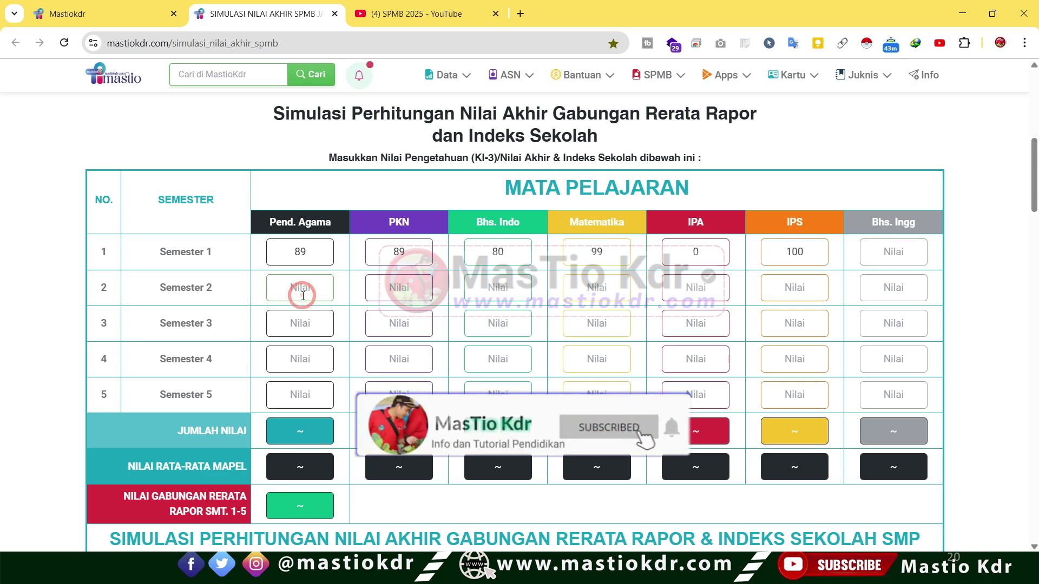
pyautogui.write('1')
pyautogui.press('BackSpace')
pyautogui.write('90')
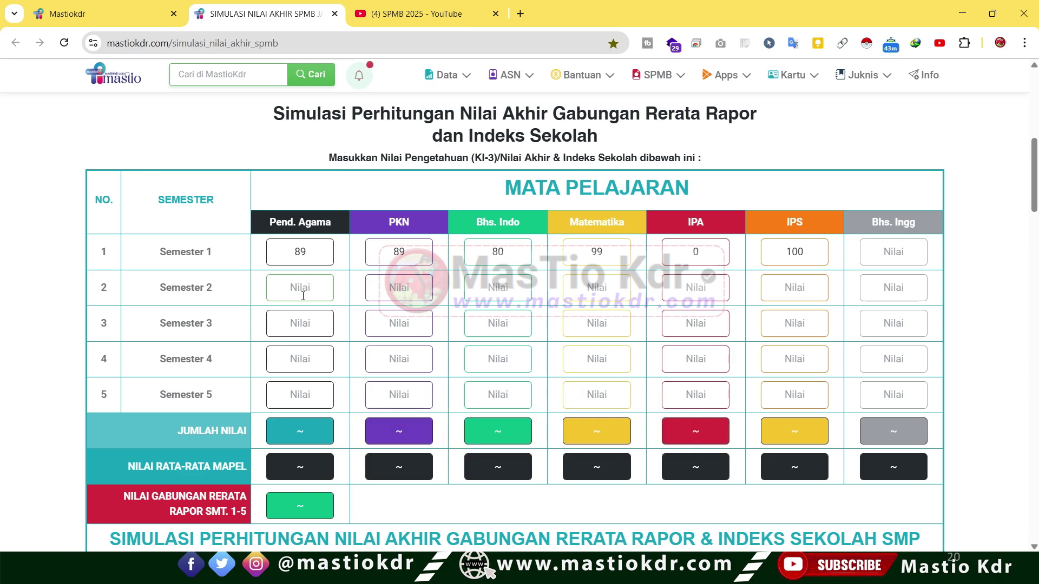
pyautogui.write('90')
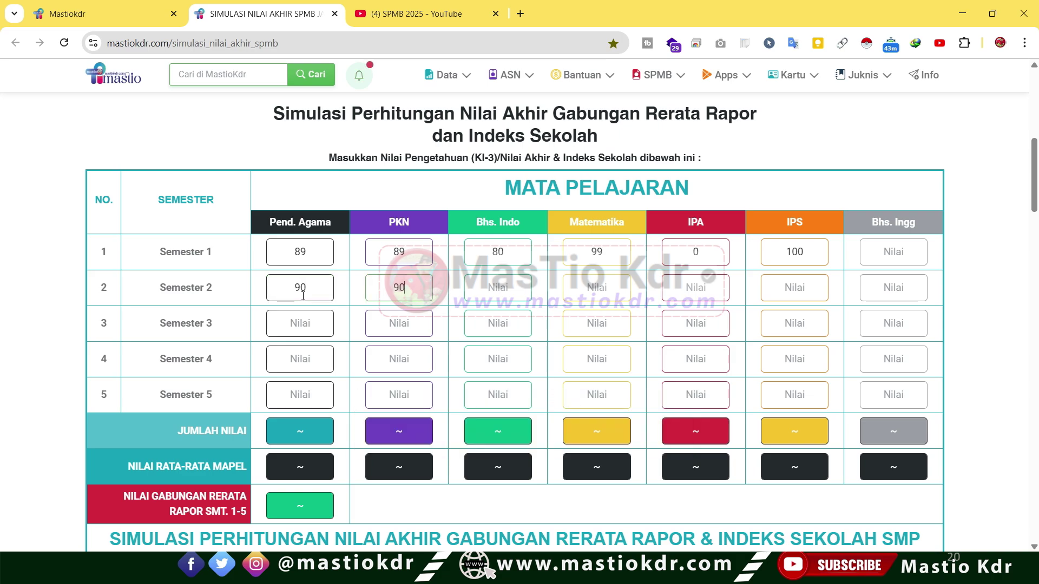
pyautogui.click(521, 296)
pyautogui.write('80')
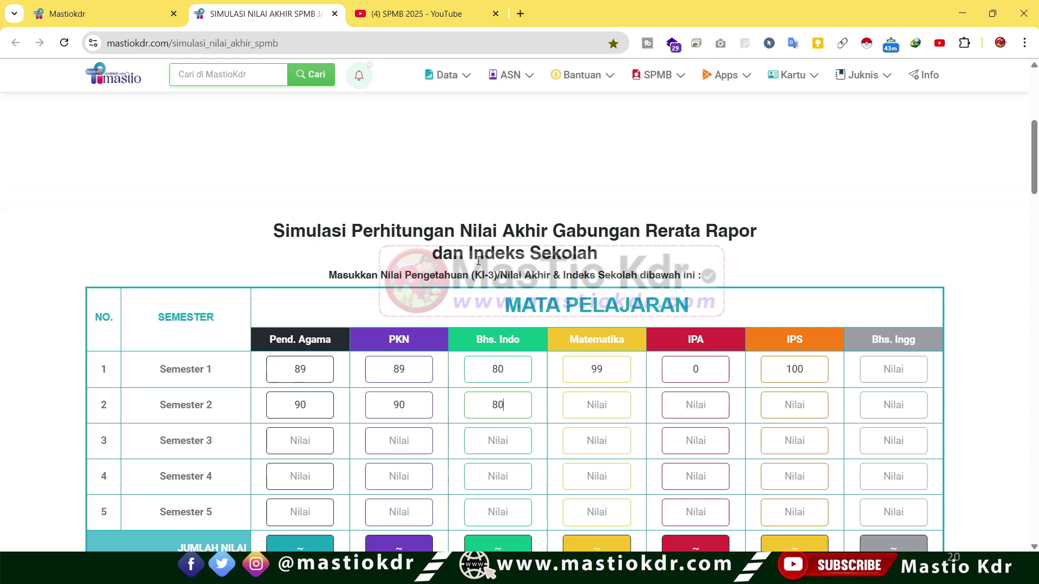
pyautogui.scroll(-4, 393, 241)
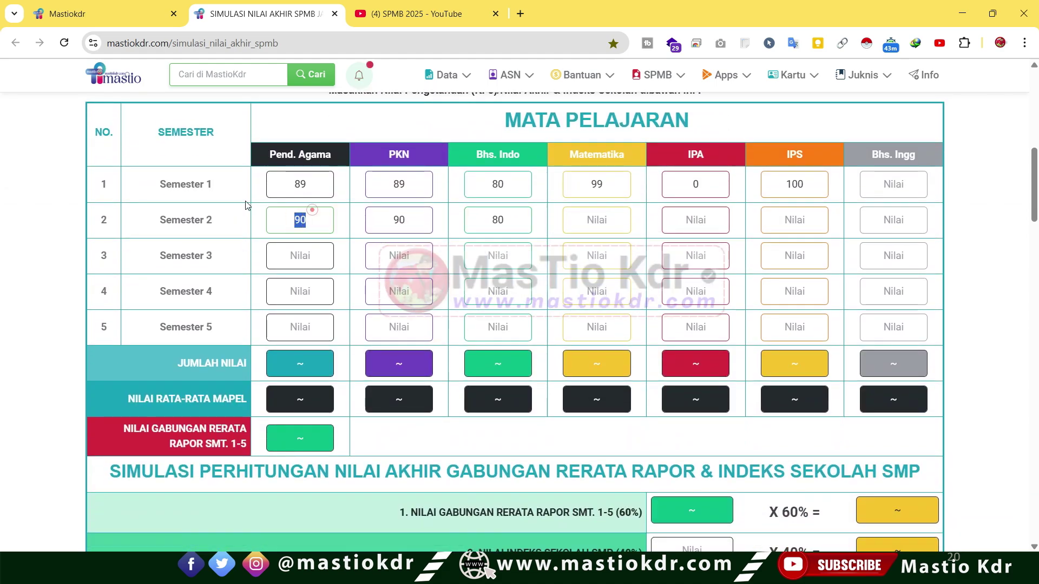
pyautogui.moveTo(385, 217); pyautogui.dragTo(468, 222)
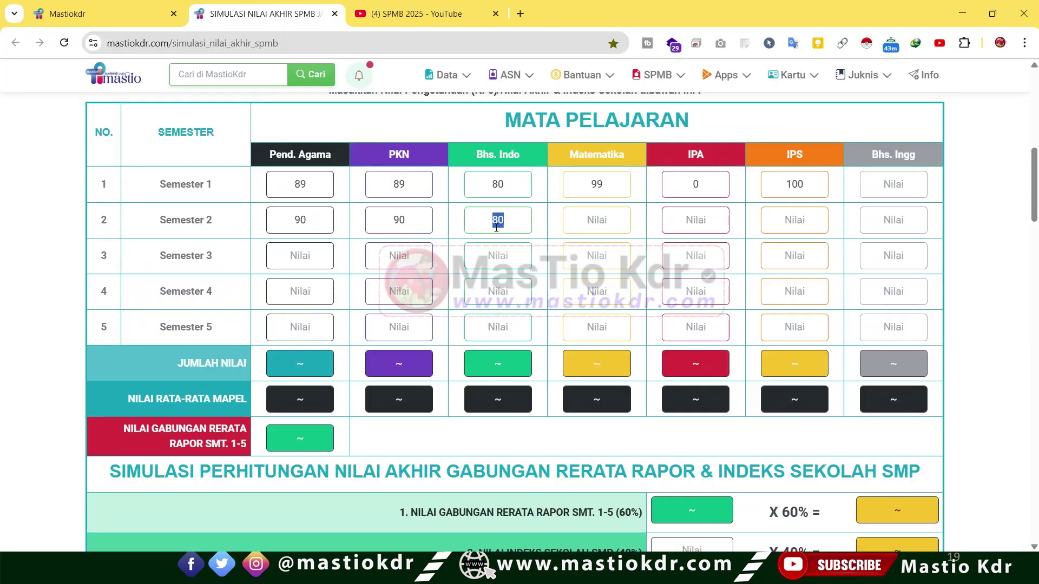
pyautogui.click(603, 216)
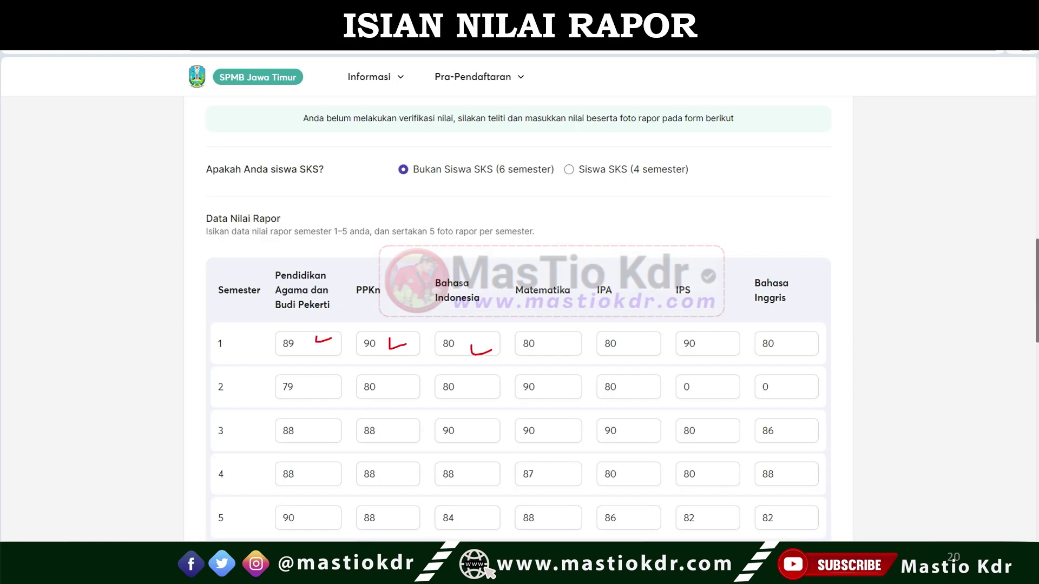
# Step: Back in the slide show, mark the semester 1 row and circle the Foto Rapor Semester 1, 2, 3 and 4 labels
pyautogui.moveTo(186, 338)
pyautogui.mouseDown()
pyautogui.moveTo(187, 501)
pyautogui.moveTo(249, 356)
pyautogui.mouseUp()
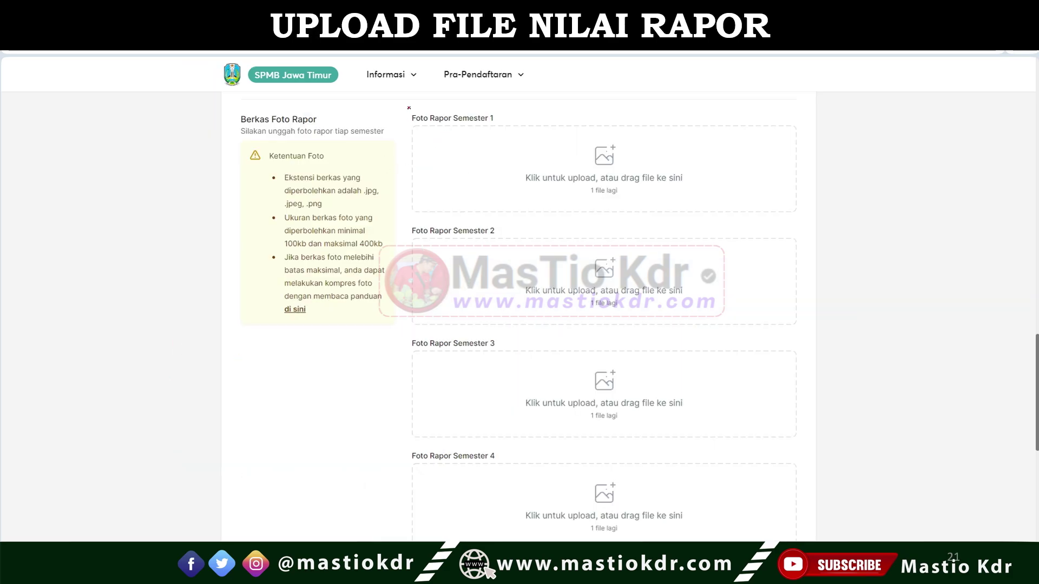
pyautogui.moveTo(409, 108)
pyautogui.mouseDown()
pyautogui.moveTo(506, 122)
pyautogui.moveTo(414, 101)
pyautogui.mouseUp()
pyautogui.moveTo(407, 222); pyautogui.dragTo(479, 219)
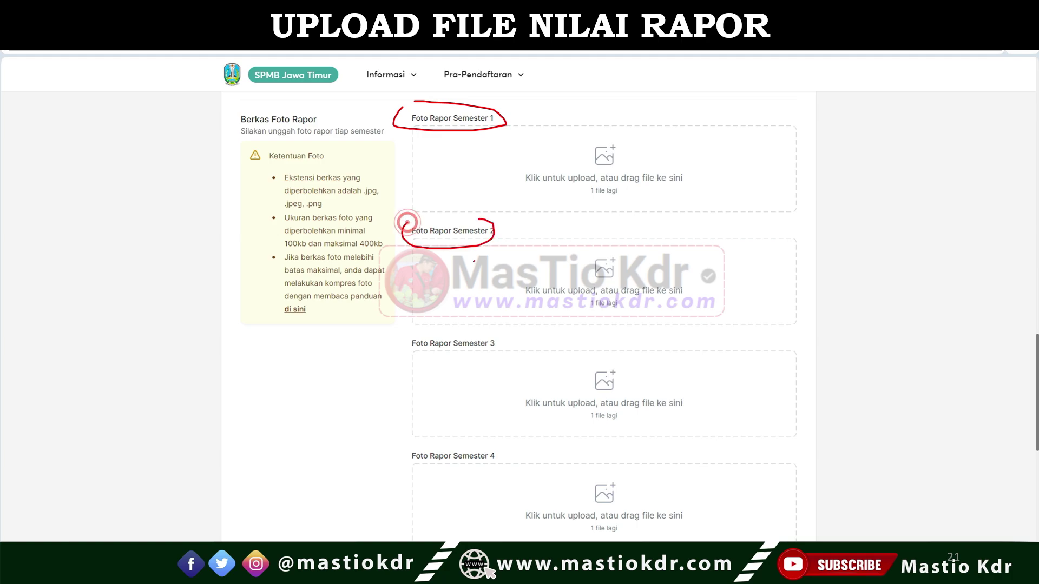
pyautogui.moveTo(415, 328)
pyautogui.mouseDown()
pyautogui.moveTo(412, 338)
pyautogui.moveTo(523, 329)
pyautogui.mouseUp()
pyautogui.moveTo(407, 444)
pyautogui.mouseDown()
pyautogui.moveTo(428, 464)
pyautogui.moveTo(516, 465)
pyautogui.mouseUp()
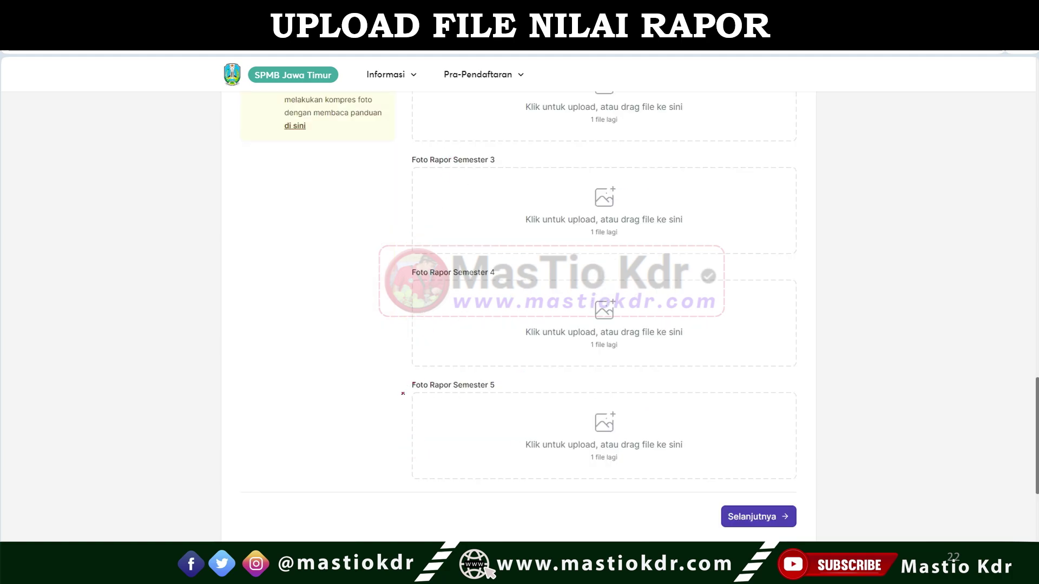
# Step: Circle the Foto Rapor Semester 5 label and its upload box, and tick the three upload boxes above it
pyautogui.moveTo(412, 383); pyautogui.dragTo(498, 358)
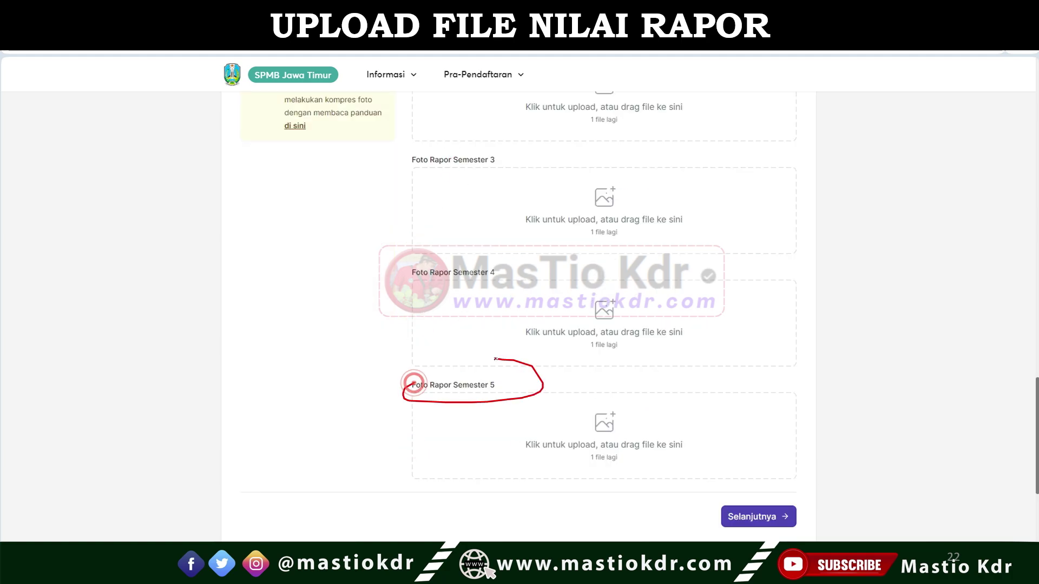
pyautogui.moveTo(590, 403); pyautogui.dragTo(606, 406)
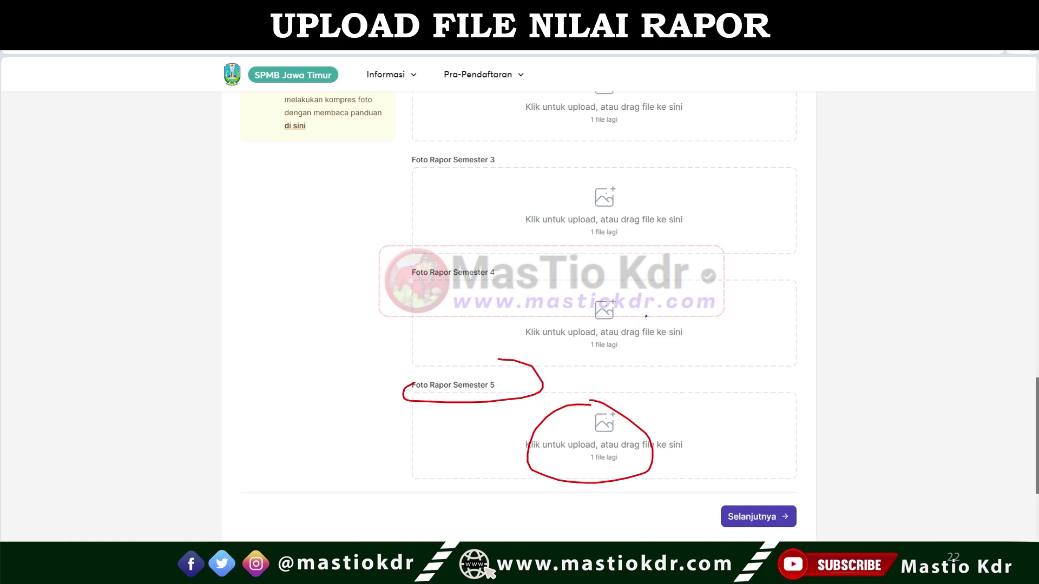
pyautogui.moveTo(643, 300); pyautogui.dragTo(689, 294)
pyautogui.moveTo(645, 202); pyautogui.dragTo(677, 183)
pyautogui.moveTo(648, 102); pyautogui.dragTo(672, 93)
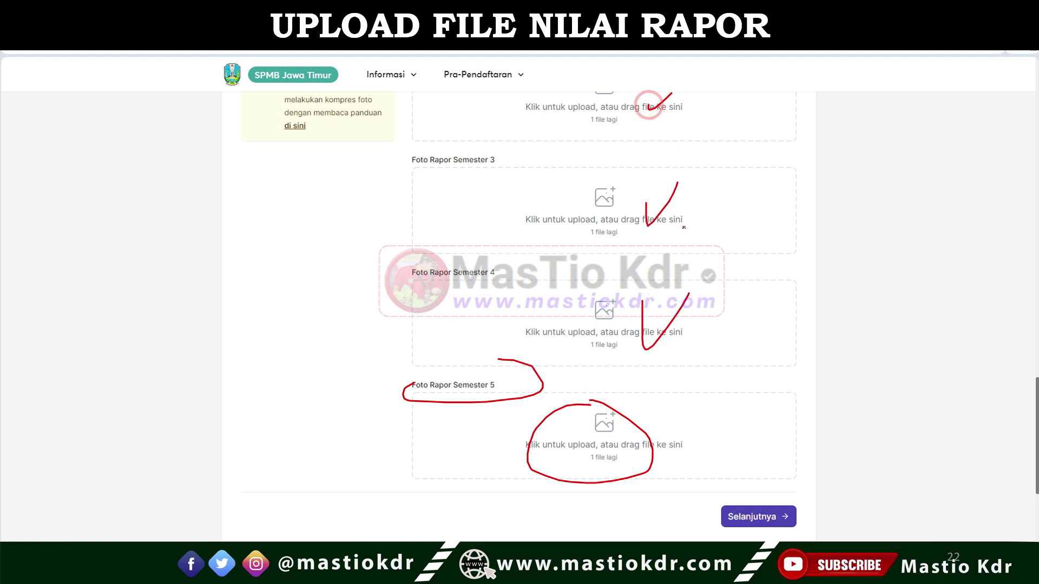
# Step: Switch to the browser and view the start of the SPMB 2025 playlist on YouTube
pyautogui.hotkey('alt', 'Tab')
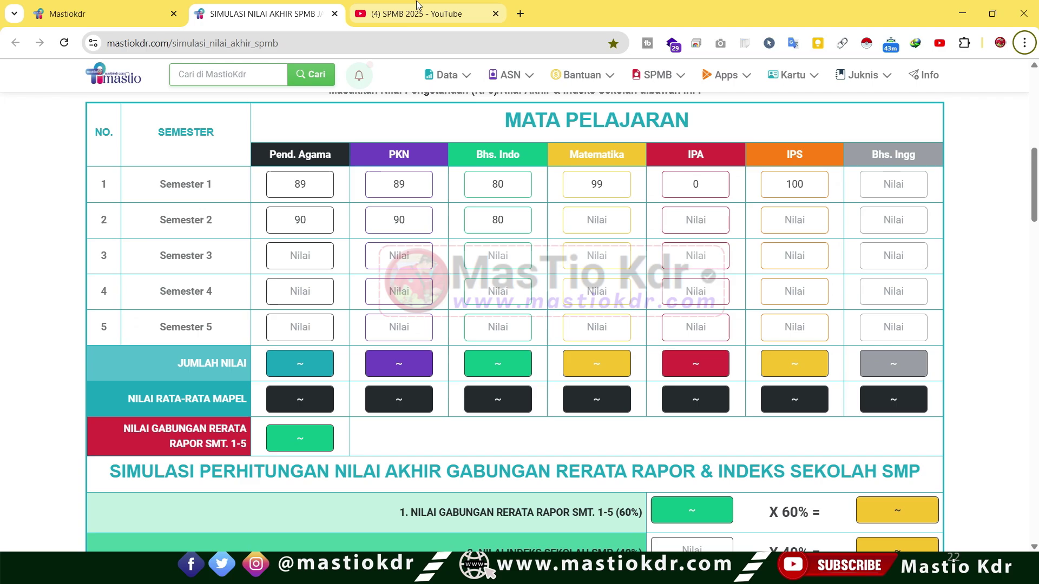
pyautogui.click(416, 7)
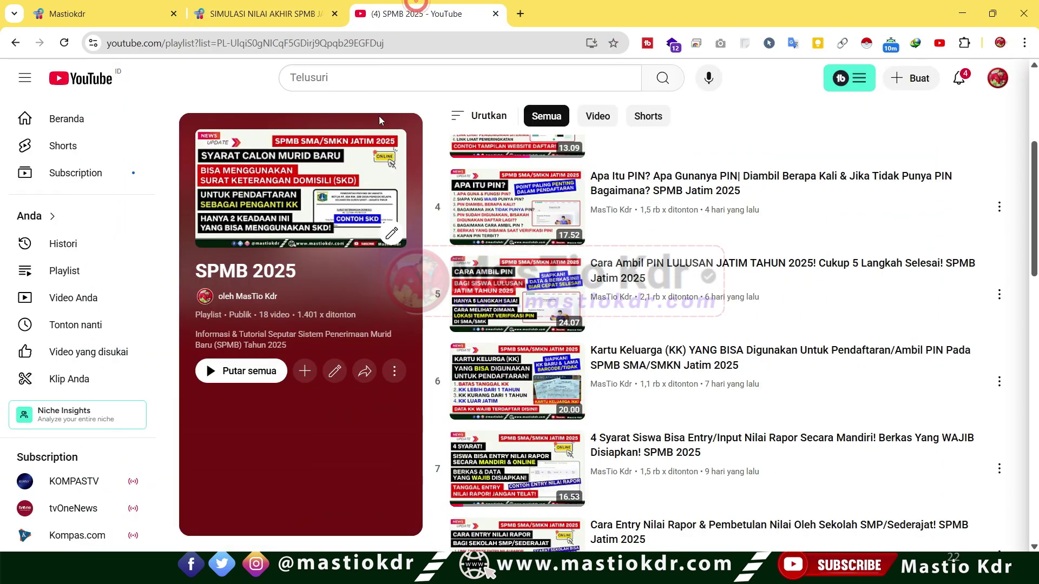
pyautogui.scroll(5, 677, 341)
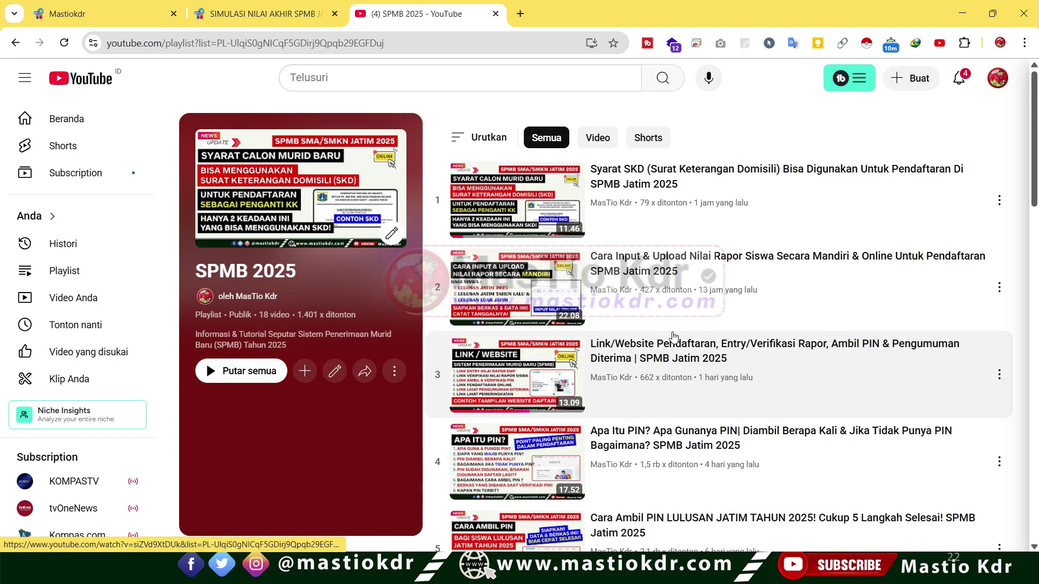
pyautogui.scroll(-1, 660, 325)
pyautogui.scroll(1, 712, 277)
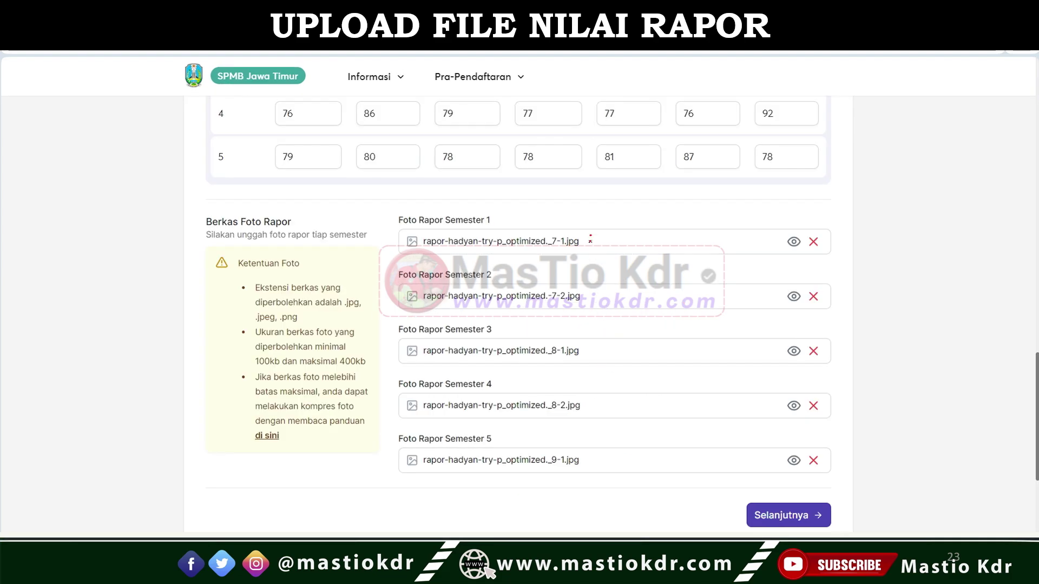
# Step: Back in the slide show, tick the uploaded Foto Rapor files for Semester 1 to 5 and mark alongside the list
pyautogui.moveTo(590, 238); pyautogui.dragTo(613, 233)
pyautogui.moveTo(602, 291); pyautogui.dragTo(620, 285)
pyautogui.moveTo(616, 350); pyautogui.dragTo(640, 351)
pyautogui.moveTo(632, 397); pyautogui.dragTo(658, 406)
pyautogui.moveTo(624, 465); pyautogui.dragTo(639, 462)
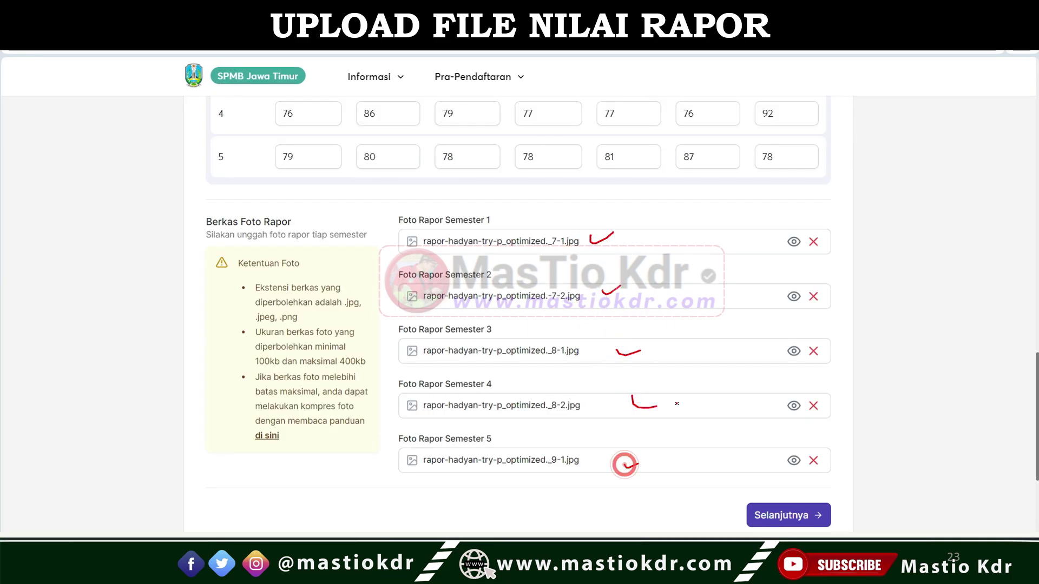
pyautogui.moveTo(370, 252); pyautogui.dragTo(422, 496)
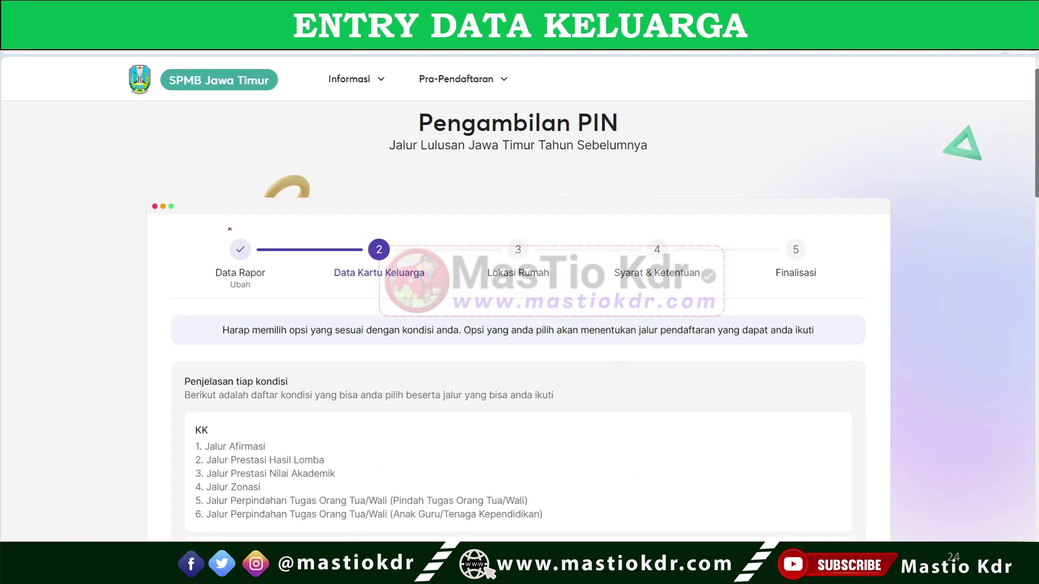
# Step: On the Entry Data Keluarga slide, circle the Data Rapor and Data Kartu Keluarga stages of the progress bar
pyautogui.moveTo(229, 229)
pyautogui.mouseDown()
pyautogui.moveTo(281, 309)
pyautogui.moveTo(230, 226)
pyautogui.mouseUp()
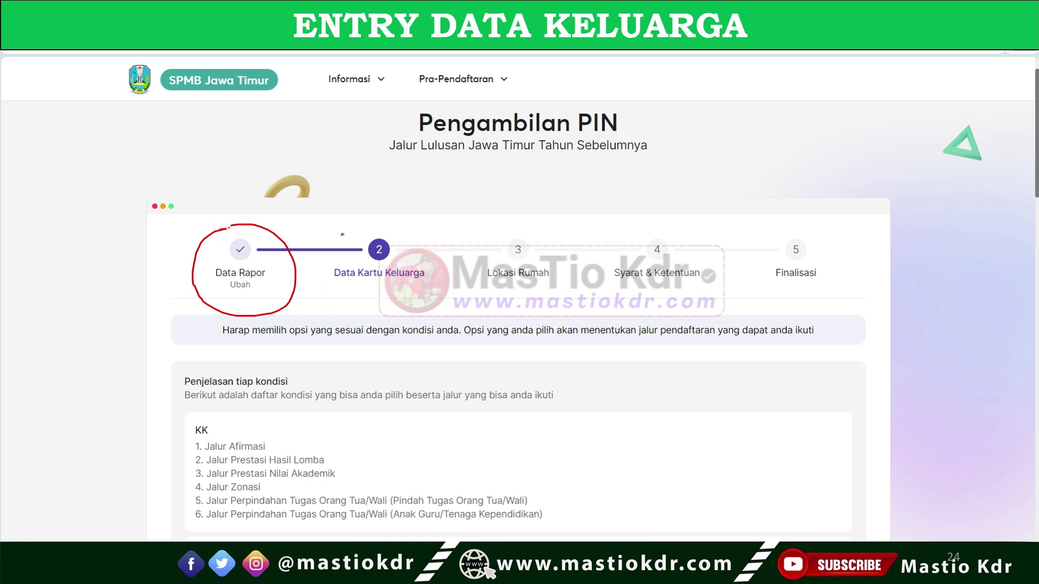
pyautogui.moveTo(342, 234)
pyautogui.mouseDown()
pyautogui.moveTo(324, 306)
pyautogui.moveTo(354, 221)
pyautogui.mouseUp()
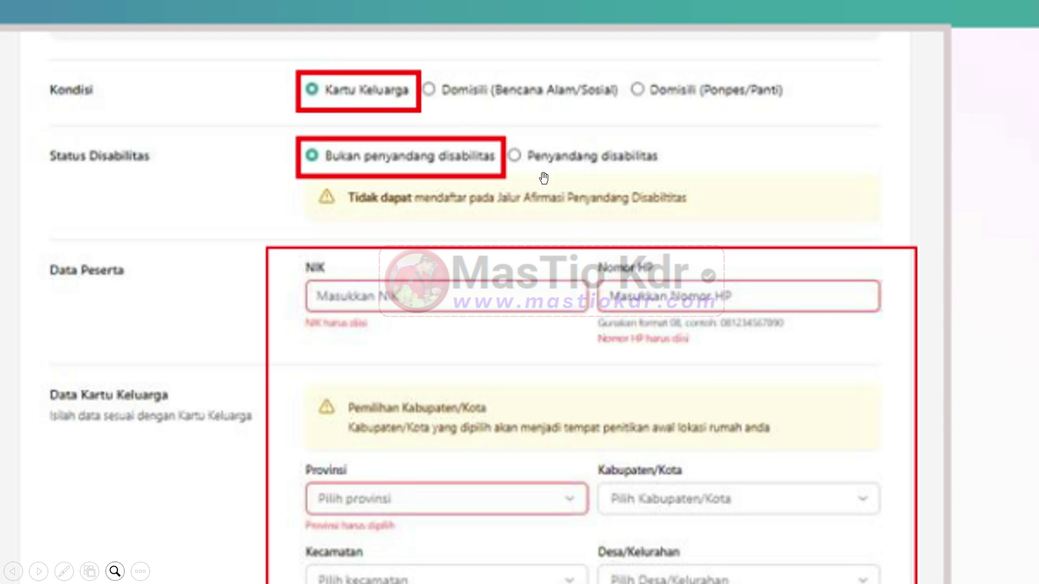
# Step: Examine the enlarged family data form from Data Peserta through the address fields to the Unggah Kartu Keluarga section
pyautogui.click(500, 268)
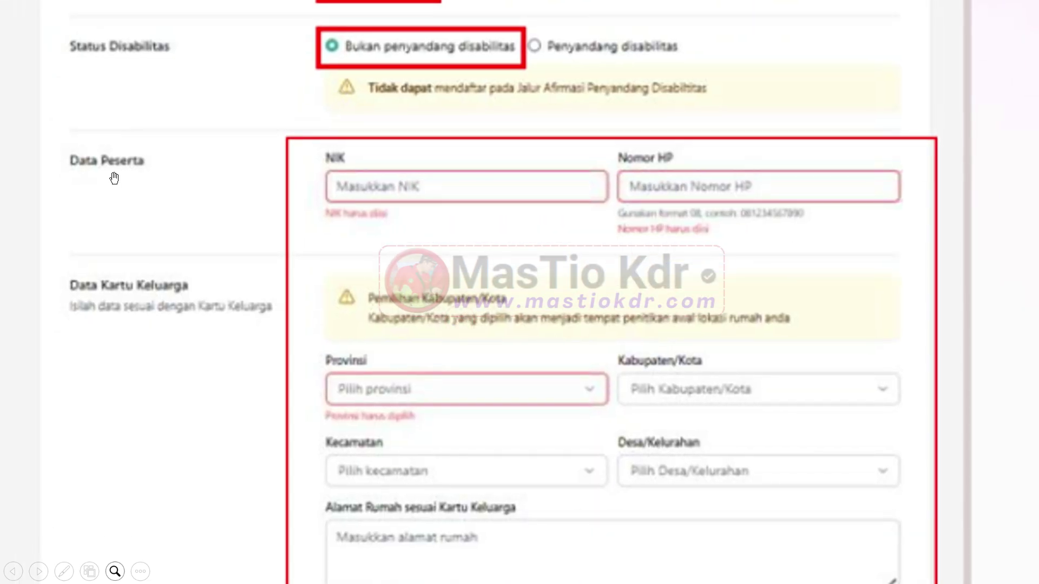
pyautogui.scroll(-1, 313, 247)
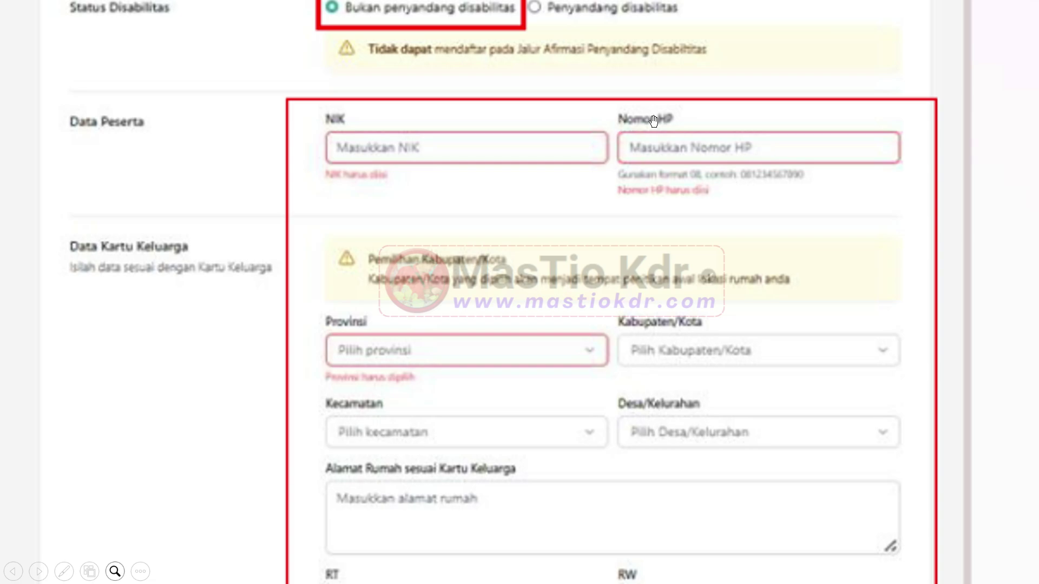
pyautogui.scroll(-1, 608, 184)
pyautogui.scroll(-1, 546, 206)
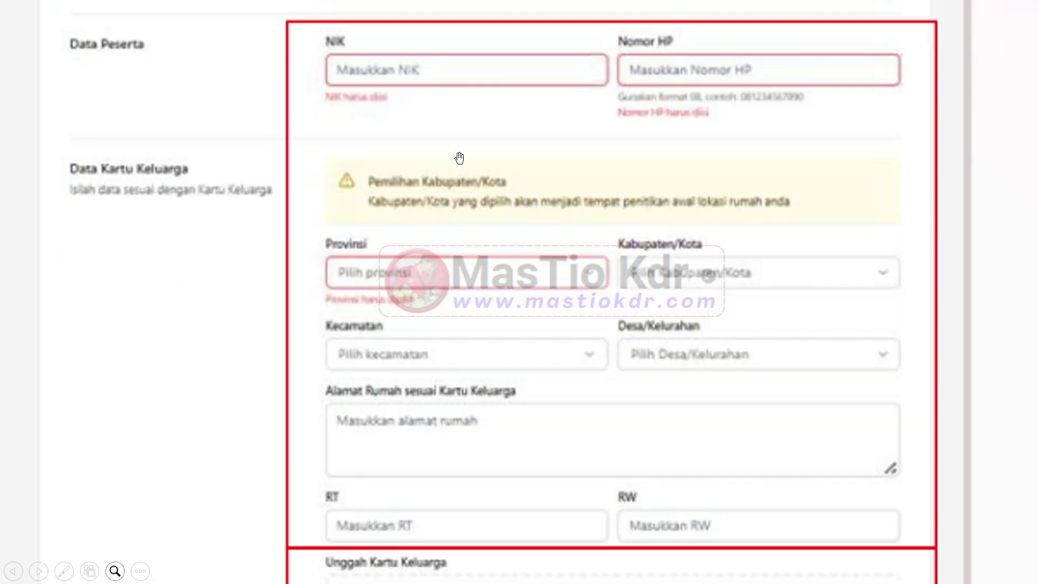
pyautogui.click(455, 249)
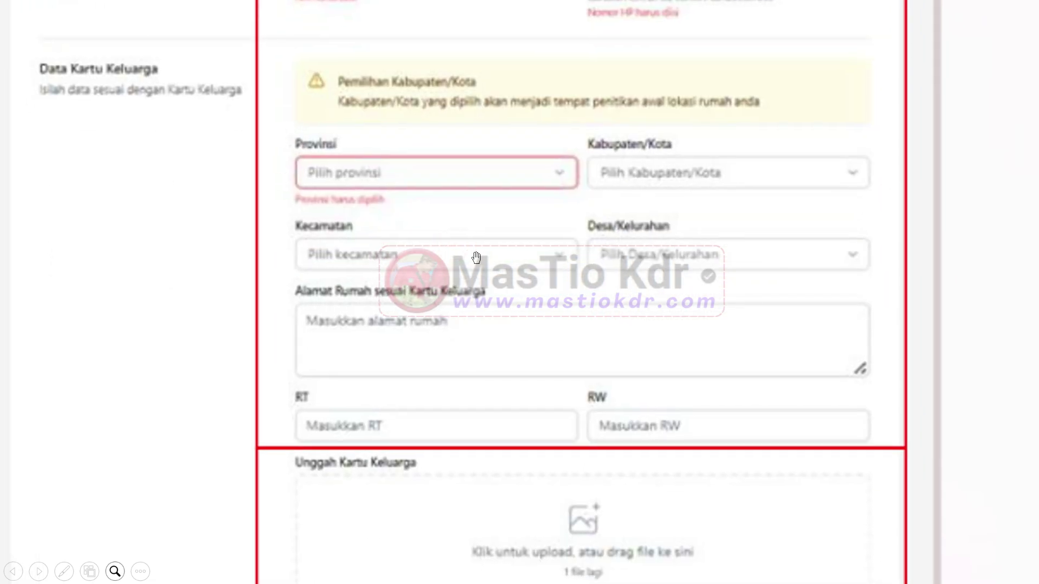
pyautogui.click(475, 254)
pyautogui.scroll(-1, 364, 255)
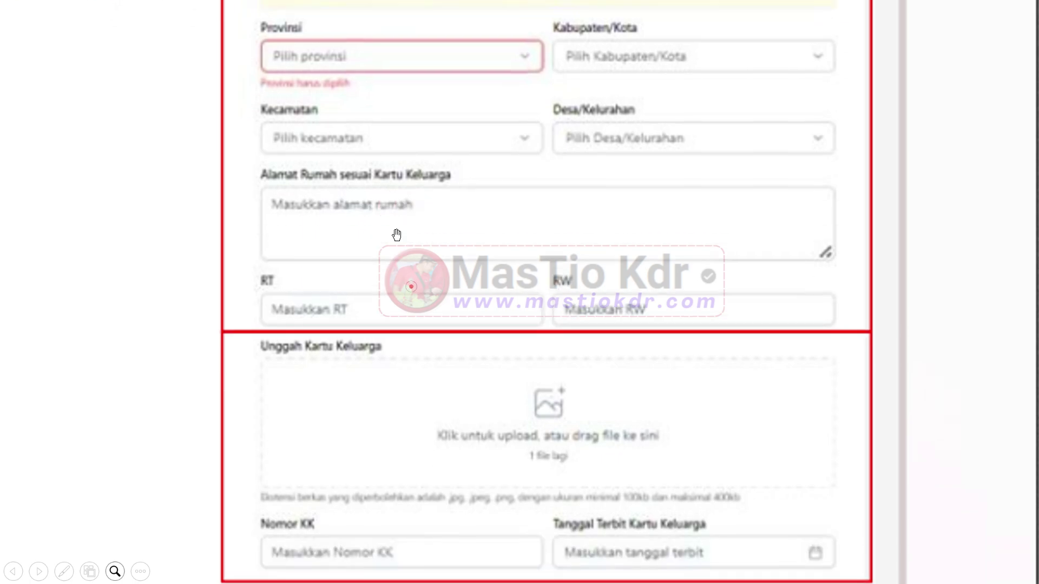
# Step: Review the Kondisi and Status Disabilitas choices again, and examine the family card upload, Nomor KK and Tanggal Terbit fields
pyautogui.scroll(1, 547, 254)
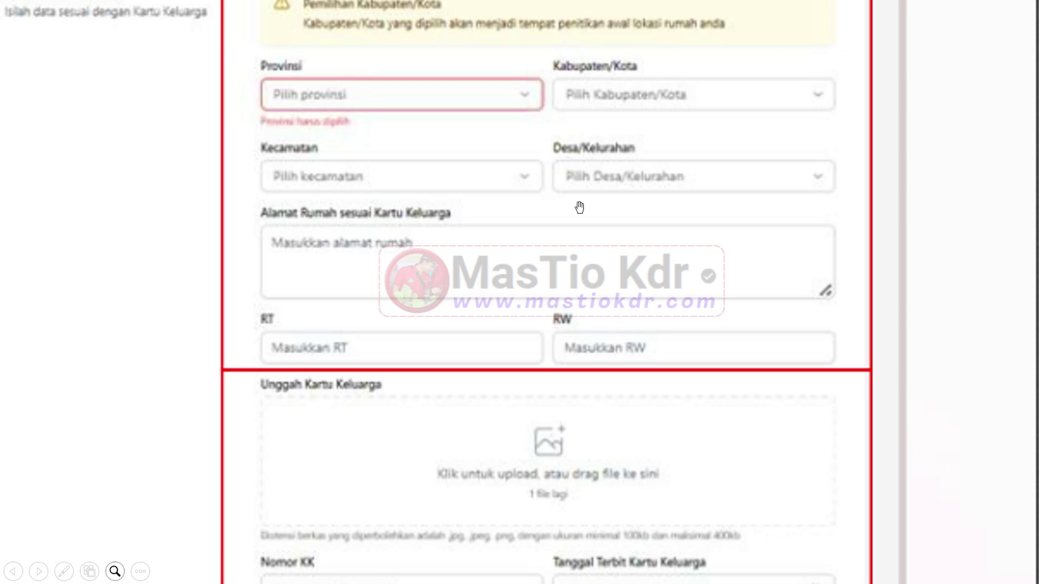
pyautogui.scroll(7, 576, 206)
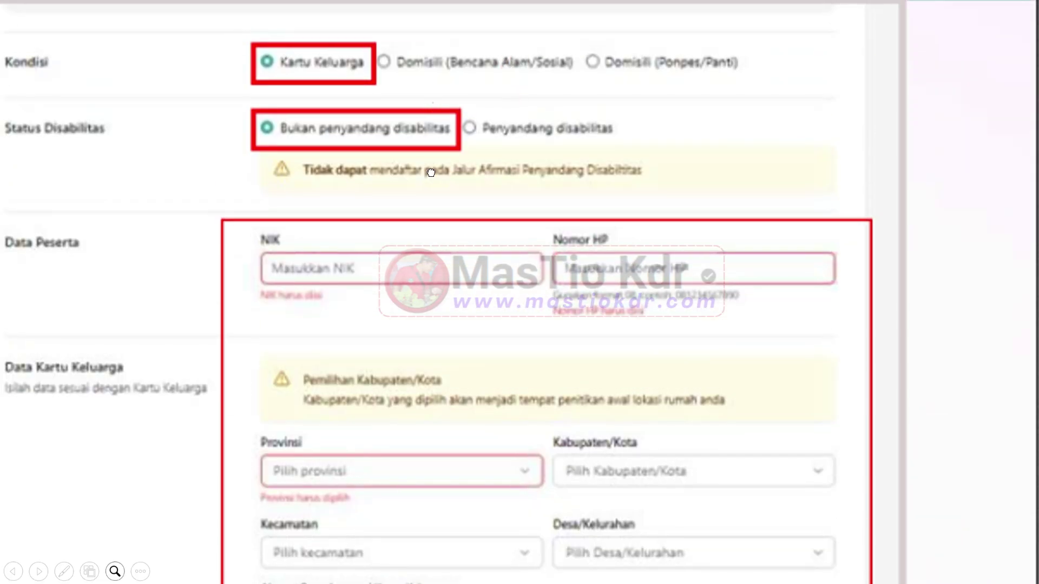
pyautogui.scroll(2, 431, 172)
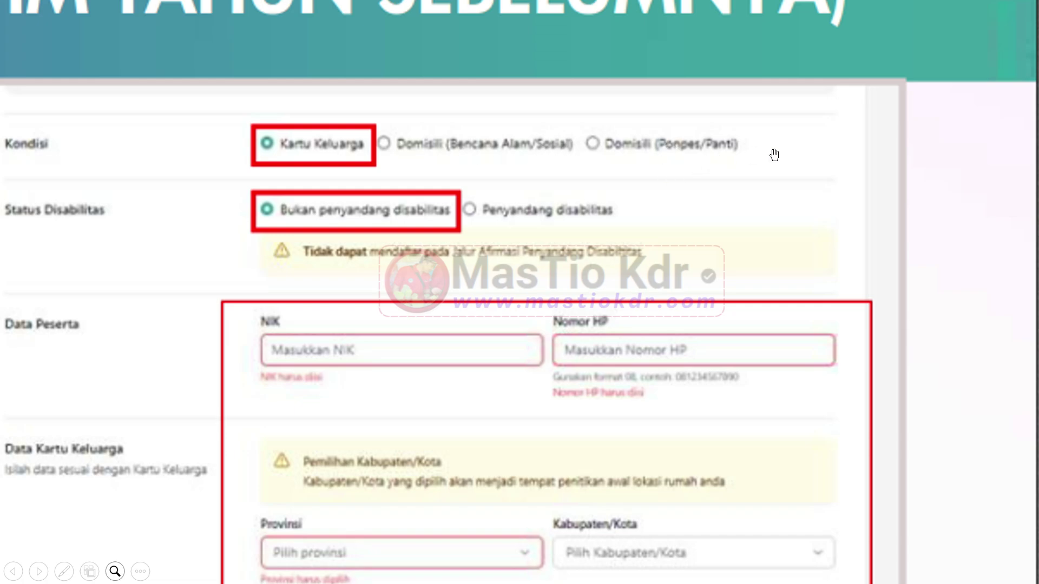
pyautogui.scroll(-11, 425, 345)
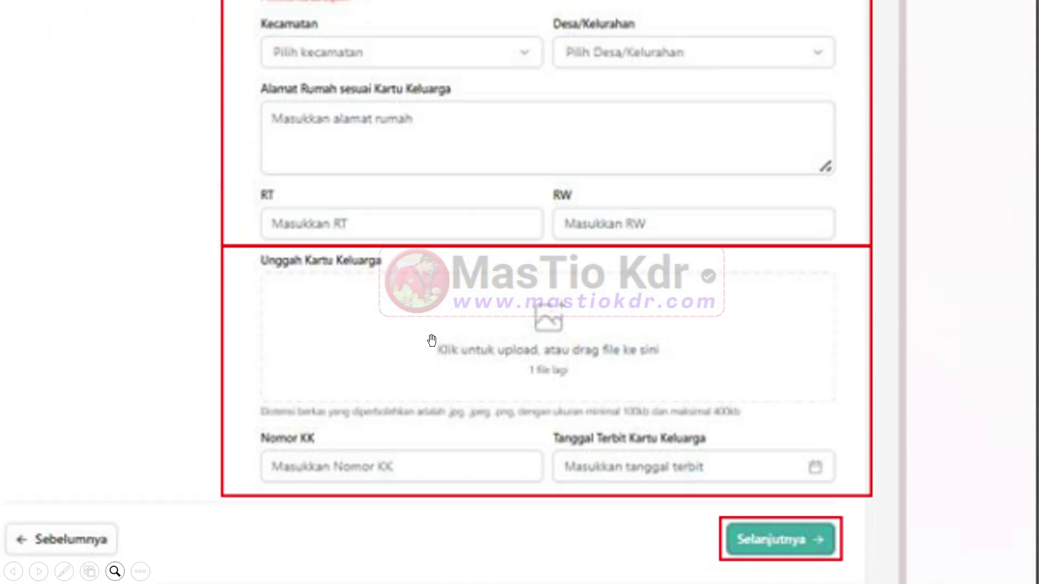
pyautogui.scroll(3, 411, 319)
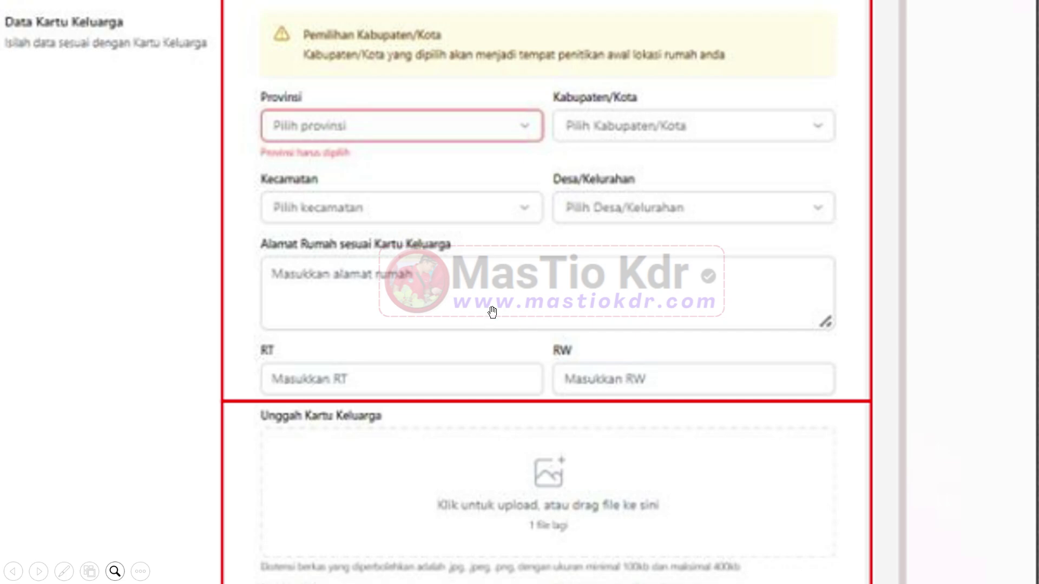
pyautogui.scroll(-4, 492, 312)
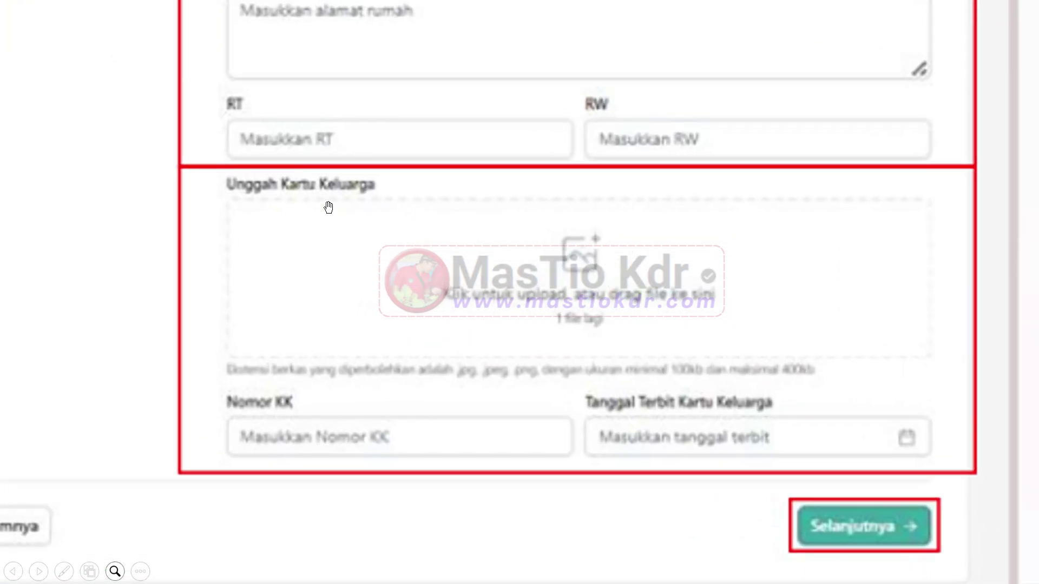
pyautogui.click(422, 390)
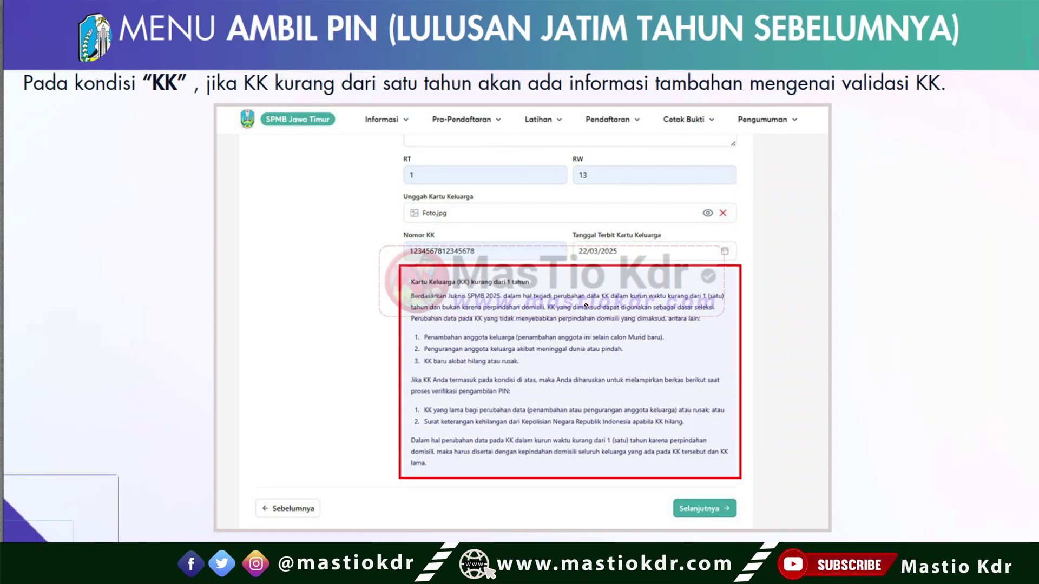
# Step: Enlarge the slide on family cards less than one year old and read the validation note with the KK fields above it
pyautogui.click(586, 304)
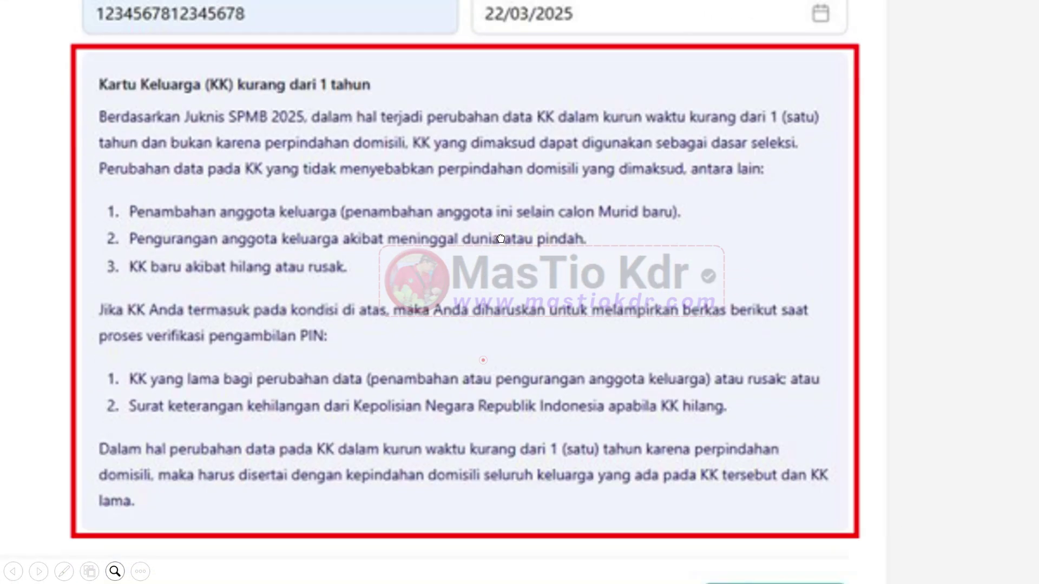
pyautogui.scroll(-3, 500, 239)
pyautogui.click(395, 201)
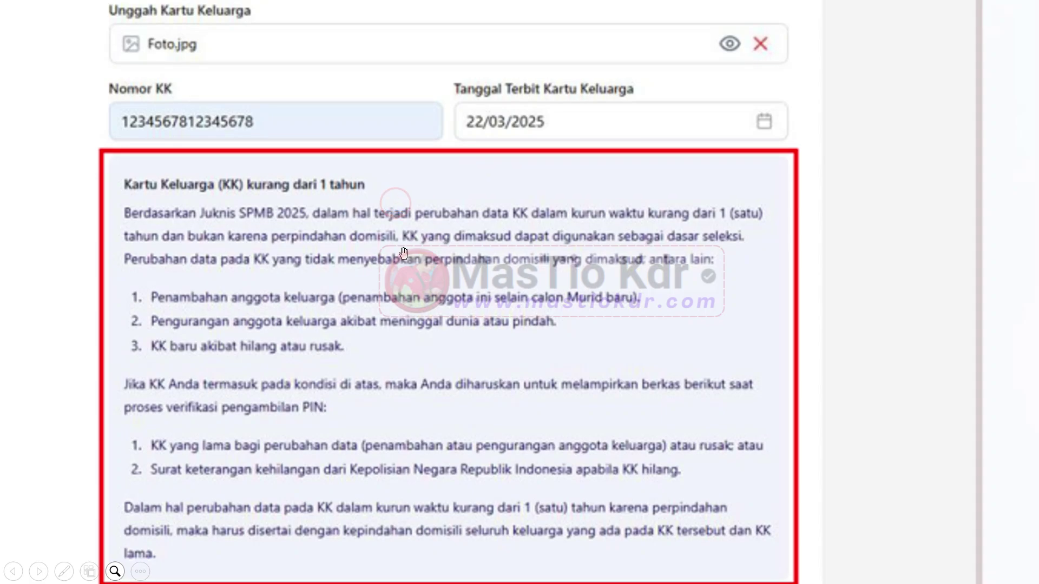
pyautogui.scroll(2, 403, 253)
pyautogui.moveTo(311, 185); pyautogui.dragTo(362, 204)
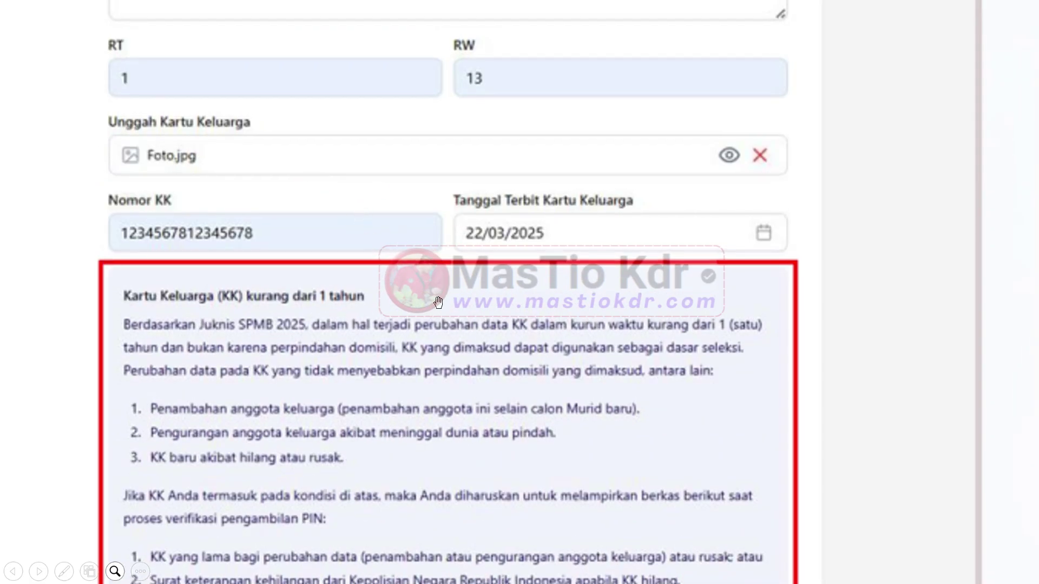
pyautogui.scroll(-2, 438, 302)
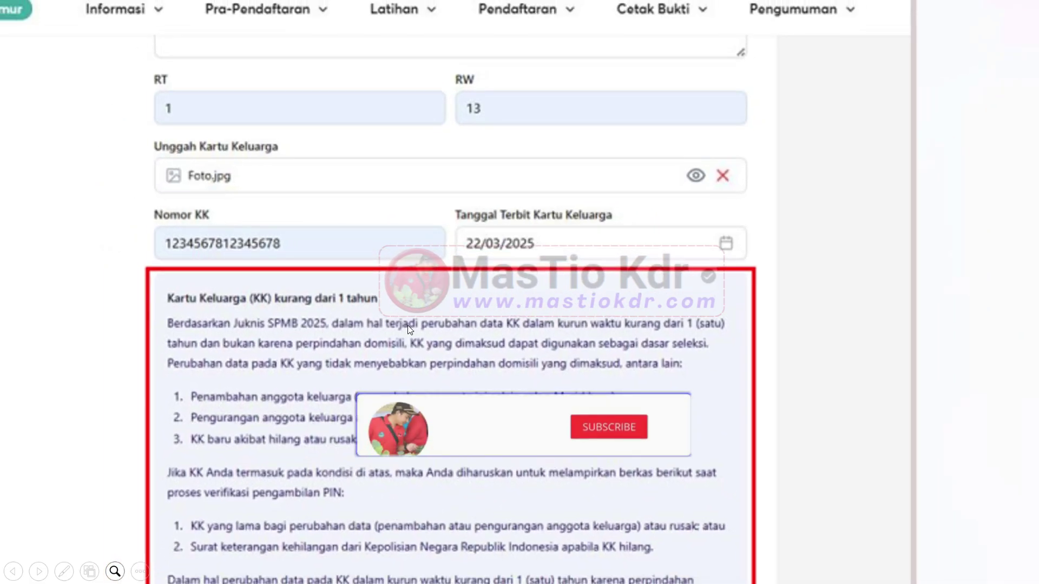
pyautogui.scroll(-3, 407, 326)
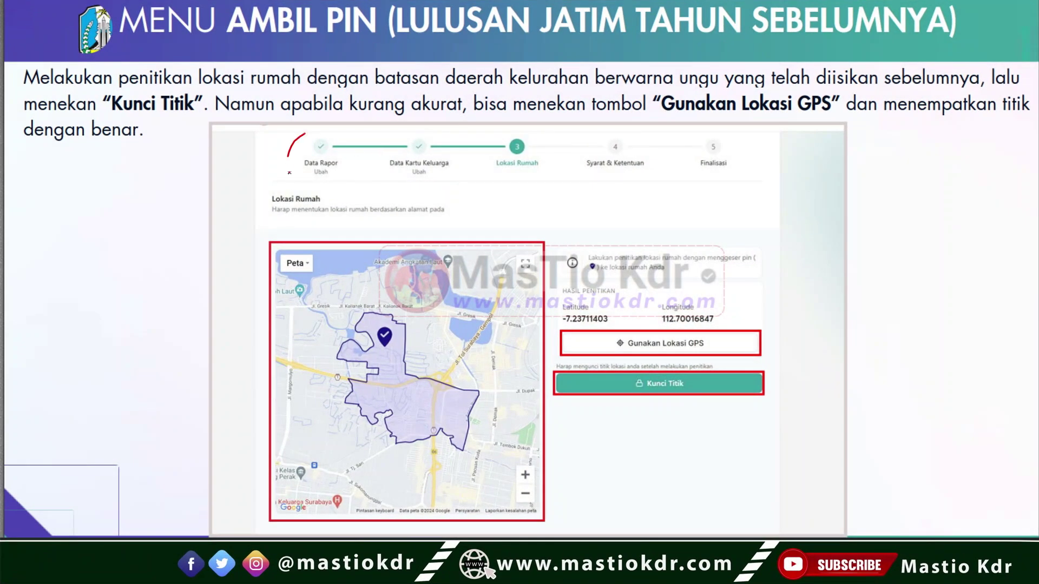
# Step: Circle the Data Rapor, Data Kartu Keluarga and Lokasi Rumah stages on the location slide, and underline Lokasi Rumah
pyautogui.moveTo(288, 156); pyautogui.dragTo(324, 131)
pyautogui.moveTo(396, 134)
pyautogui.mouseDown()
pyautogui.moveTo(382, 165)
pyautogui.moveTo(427, 122)
pyautogui.moveTo(384, 122)
pyautogui.mouseUp()
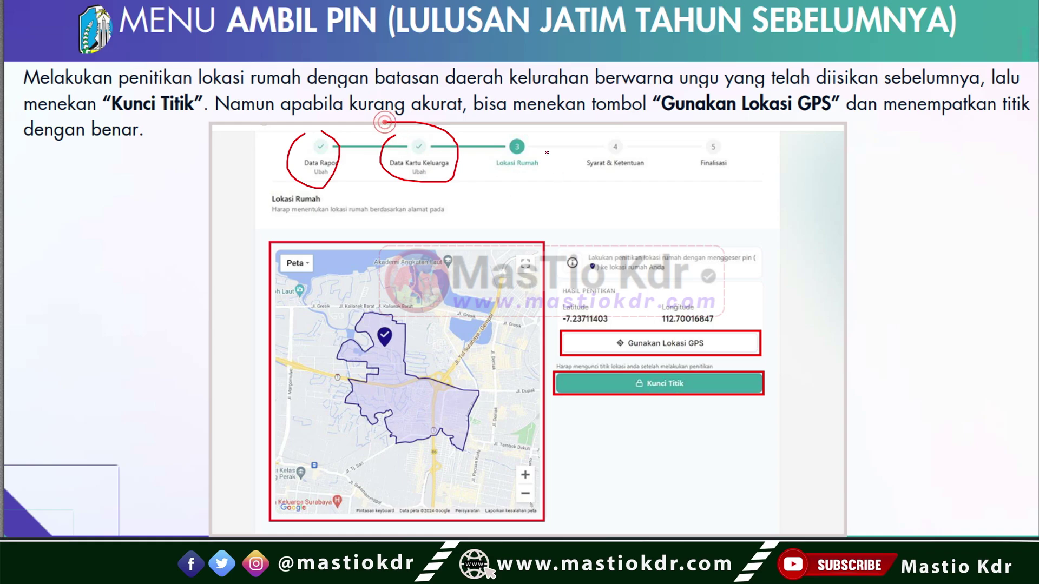
pyautogui.moveTo(524, 126)
pyautogui.mouseDown()
pyautogui.moveTo(478, 149)
pyautogui.moveTo(563, 155)
pyautogui.moveTo(524, 125)
pyautogui.mouseUp()
pyautogui.moveTo(498, 176); pyautogui.dragTo(533, 175)
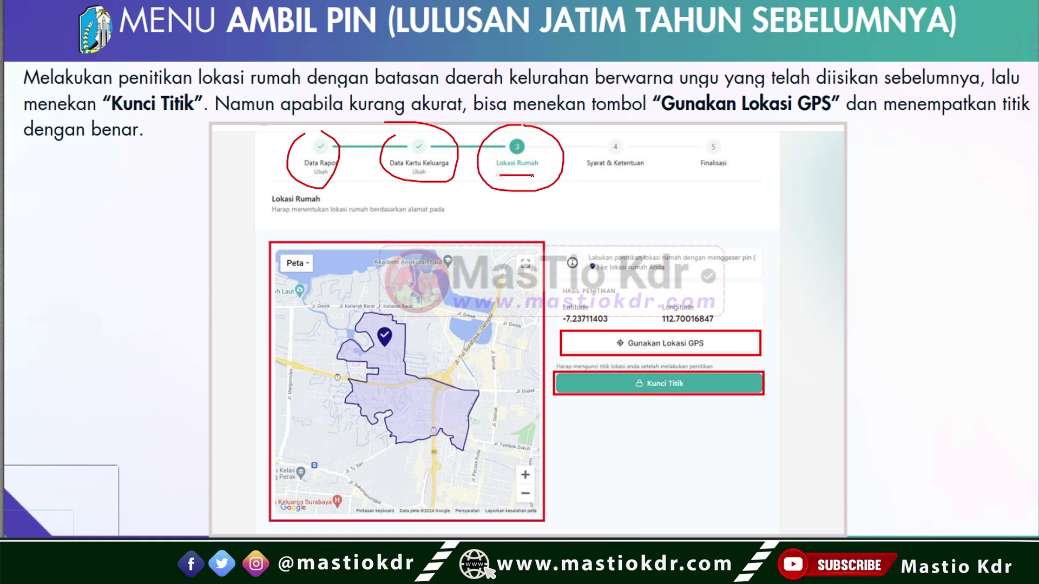
# Step: Inspect the enlarged home location map, and draw four pen strokes on and beside the purple kelurahan area on the normal-size slide
pyautogui.click(415, 358)
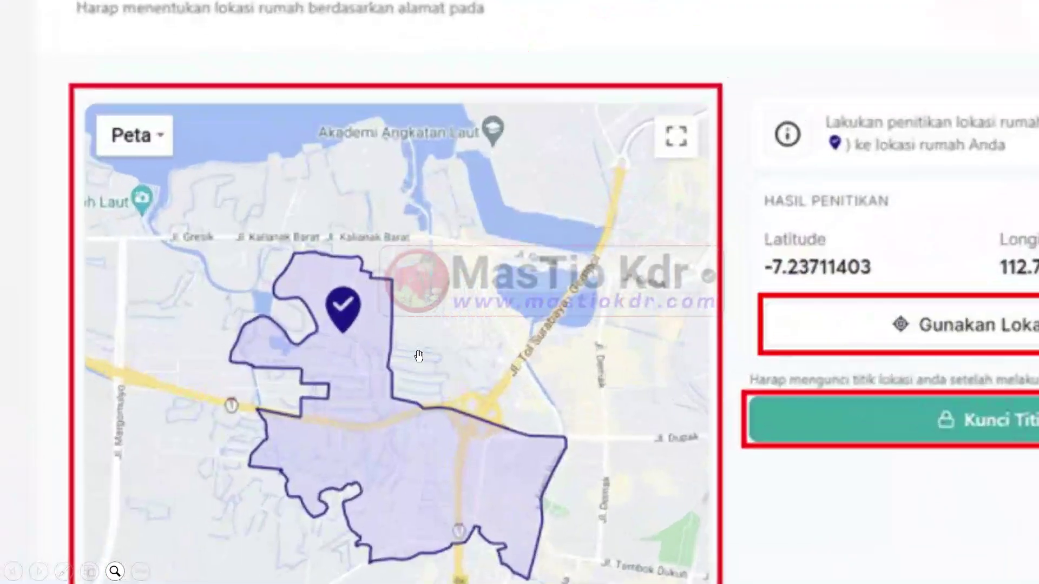
pyautogui.moveTo(470, 367); pyautogui.dragTo(646, 315)
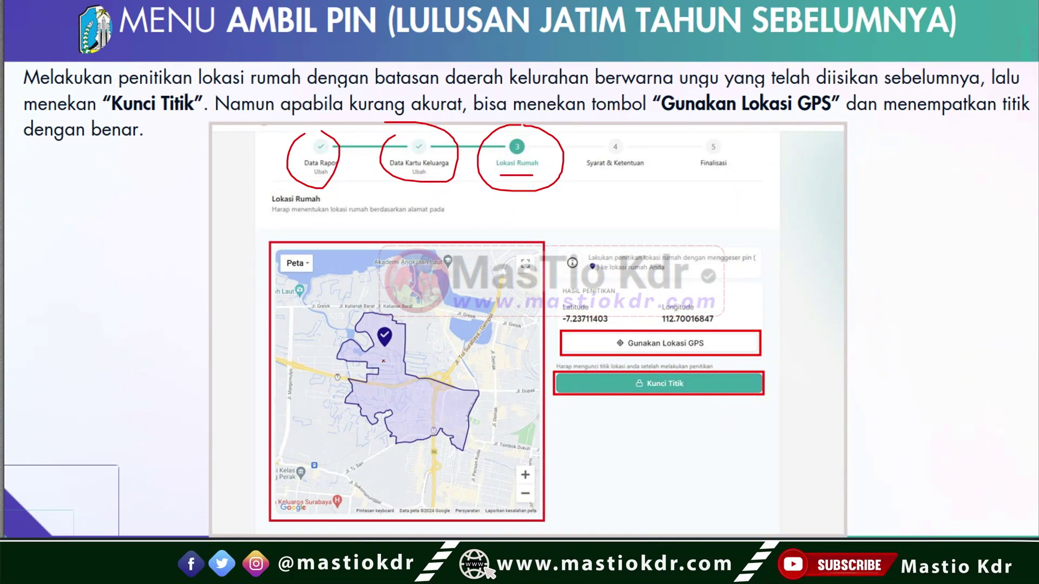
pyautogui.moveTo(392, 365); pyautogui.dragTo(405, 353)
pyautogui.moveTo(406, 397); pyautogui.dragTo(445, 383)
pyautogui.moveTo(416, 332); pyautogui.dragTo(461, 300)
pyautogui.moveTo(466, 359); pyautogui.dragTo(506, 327)
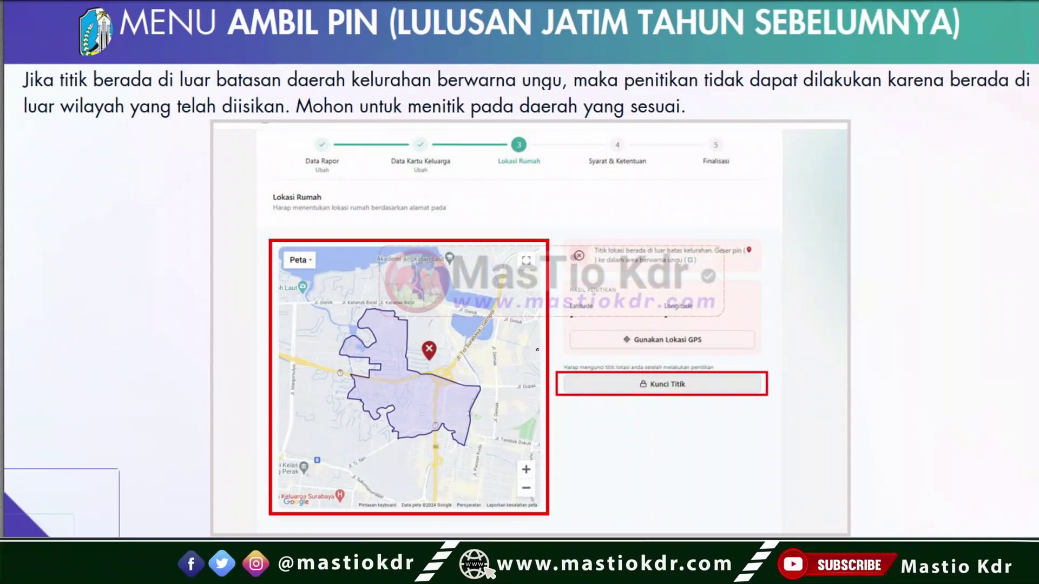
# Step: Examine the enlarged slides about a location pin outside the purple area and about the Finalisasi data summary
pyautogui.click(558, 345)
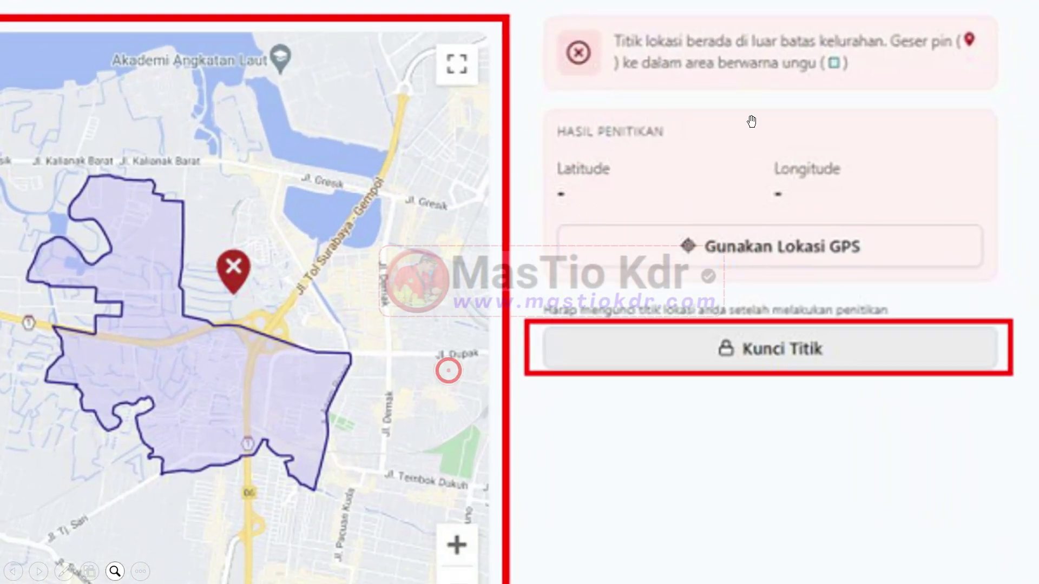
pyautogui.moveTo(751, 122); pyautogui.dragTo(658, 178)
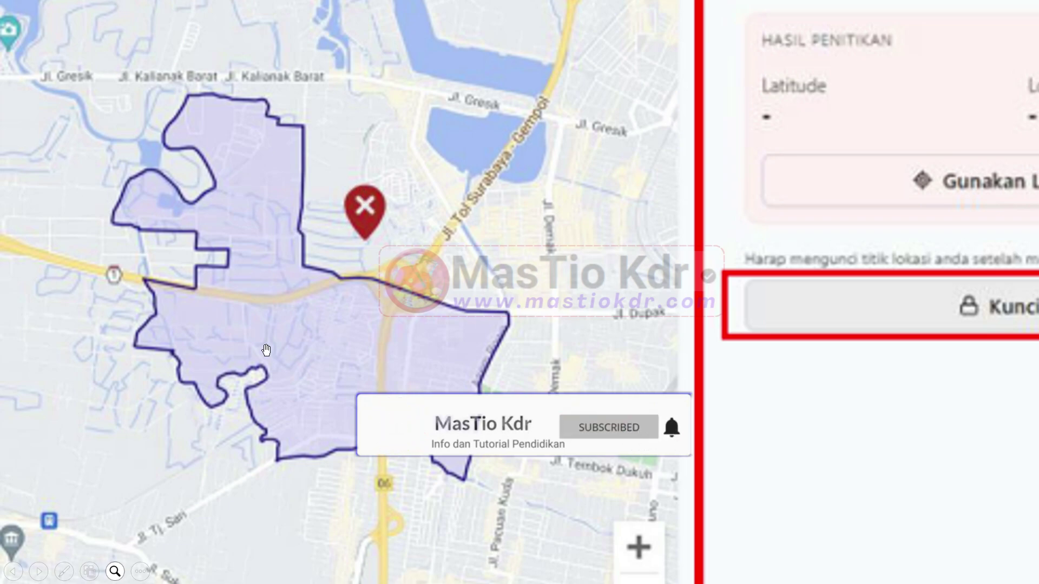
pyautogui.scroll(-1, 326, 317)
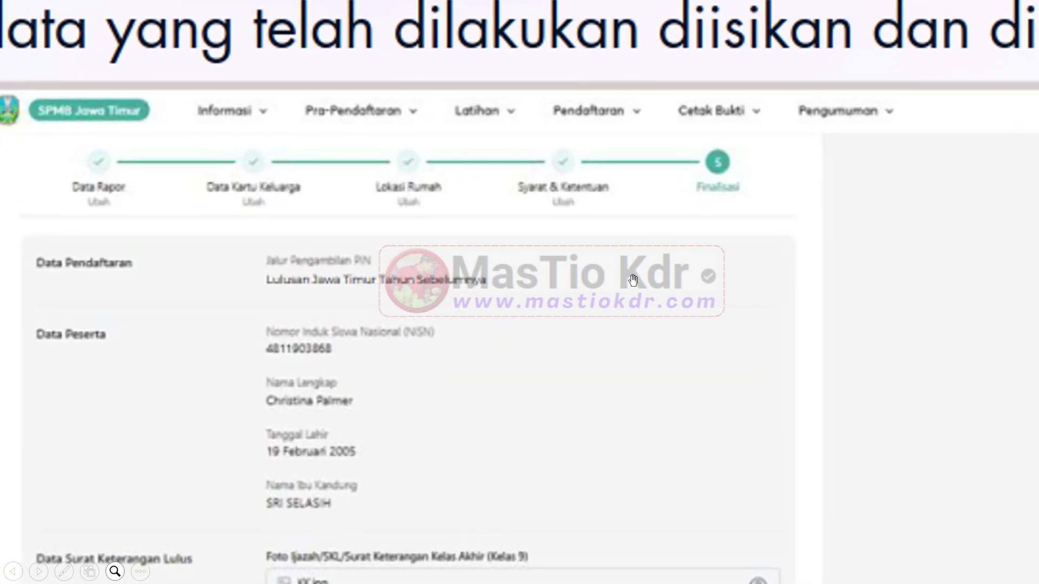
pyautogui.scroll(-1, 360, 403)
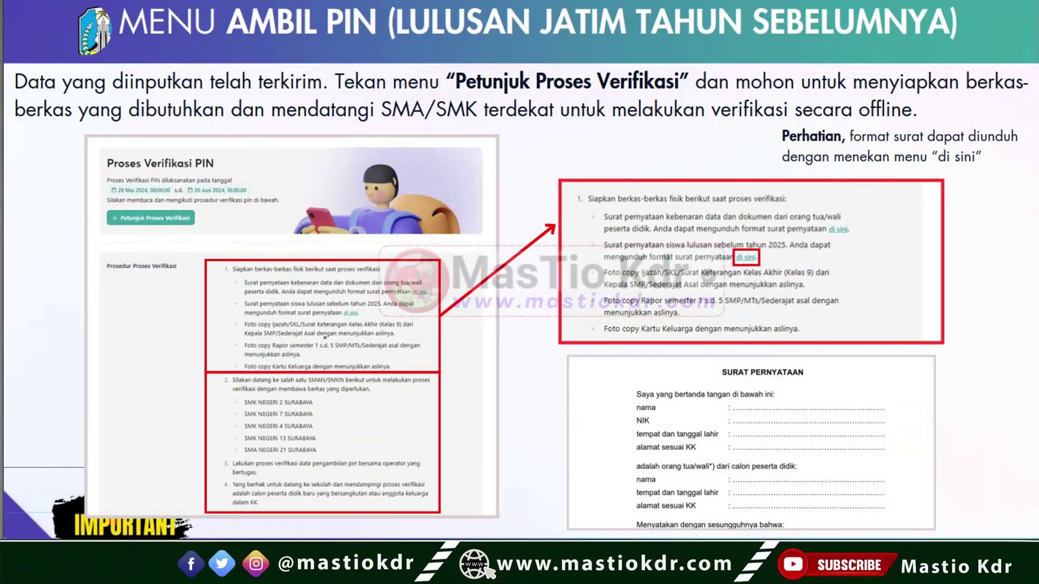
# Step: Enlarge the Proses Verifikasi PIN procedure and examine the required physical documents and the list of verifying schools
pyautogui.click(337, 324)
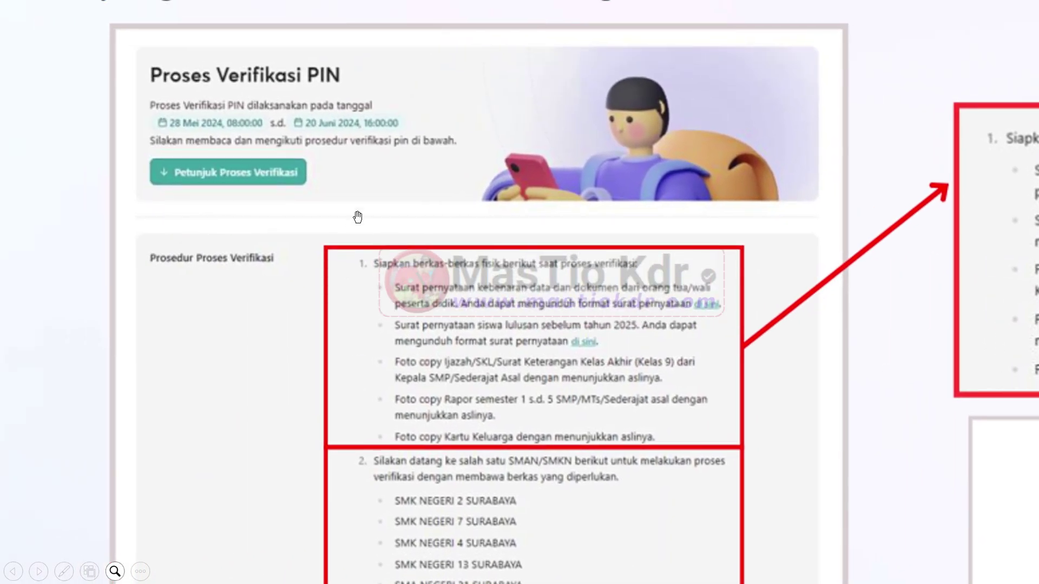
pyautogui.moveTo(324, 262); pyautogui.dragTo(237, 210)
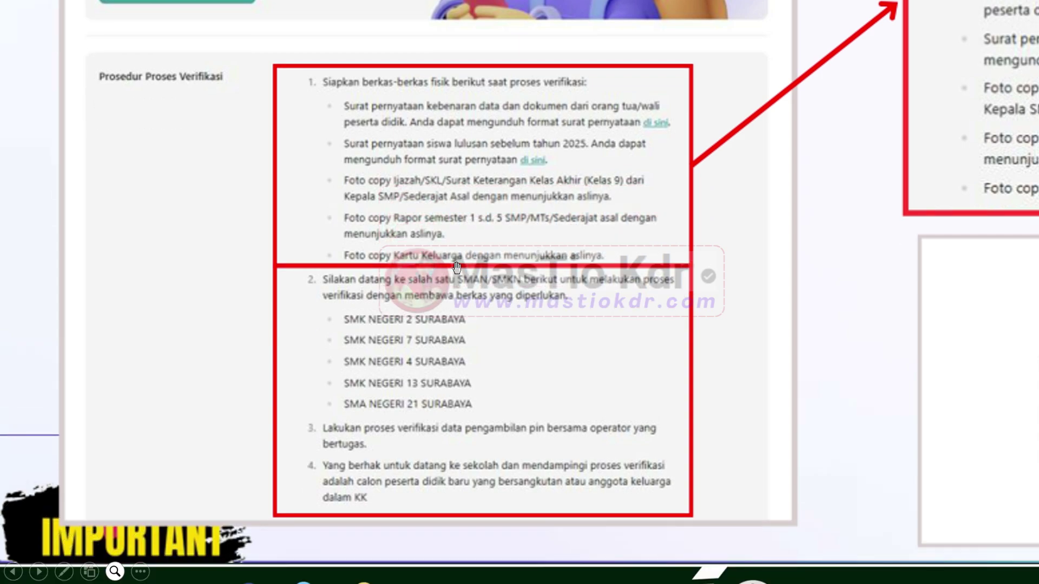
pyautogui.click(457, 267)
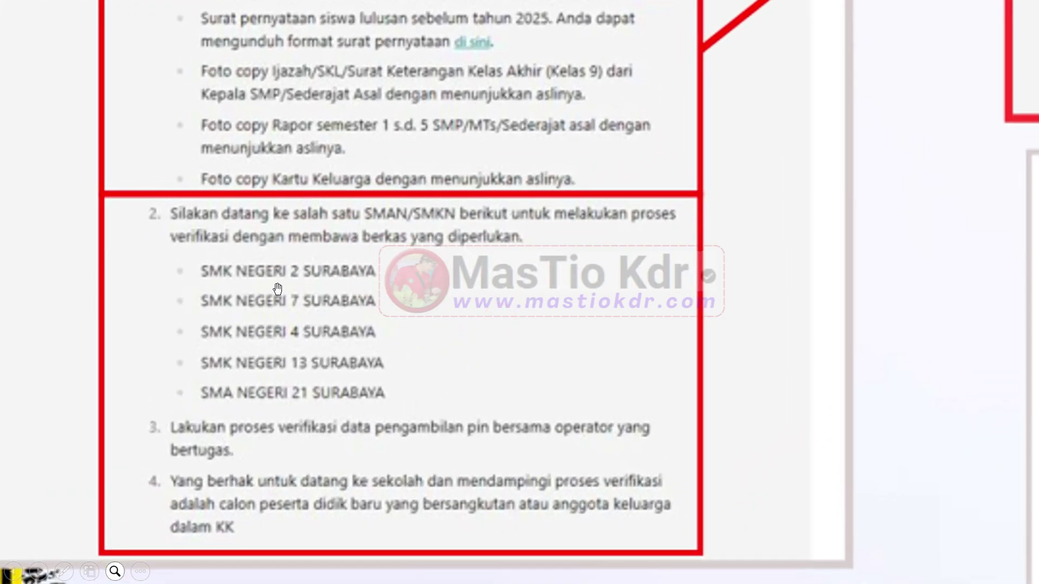
pyautogui.moveTo(271, 326); pyautogui.dragTo(259, 305)
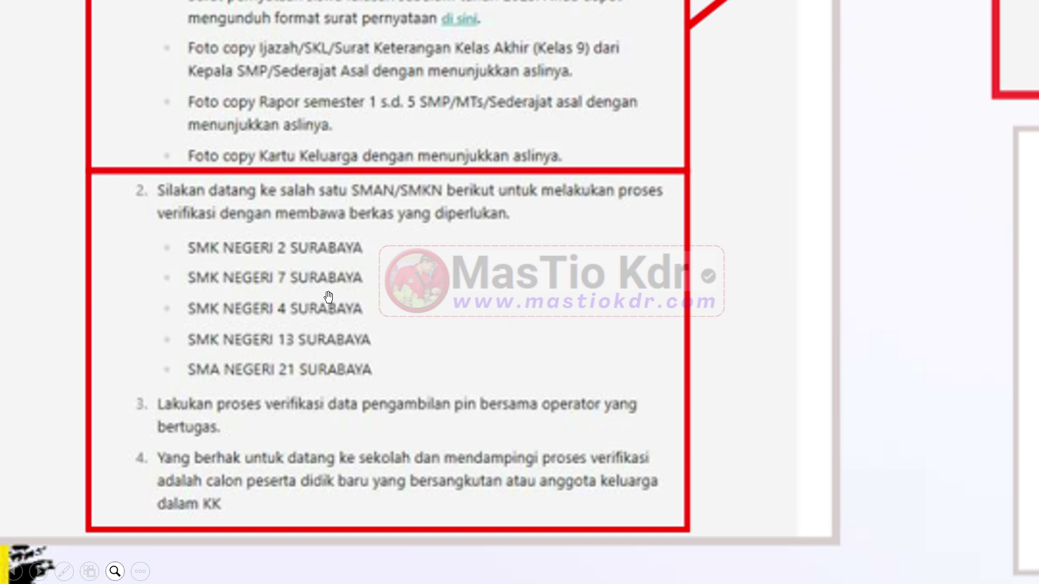
# Step: Examine the enlarged list of verifying schools and the required physical documents with the statement letter's download link, and return to the full slide
pyautogui.scroll(2, 329, 297)
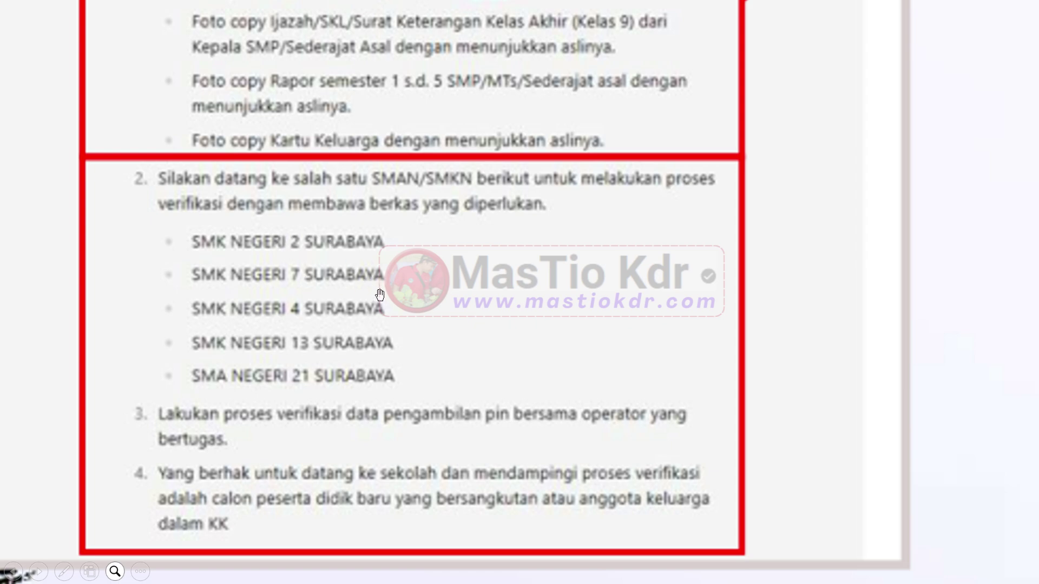
pyautogui.scroll(-2, 461, 322)
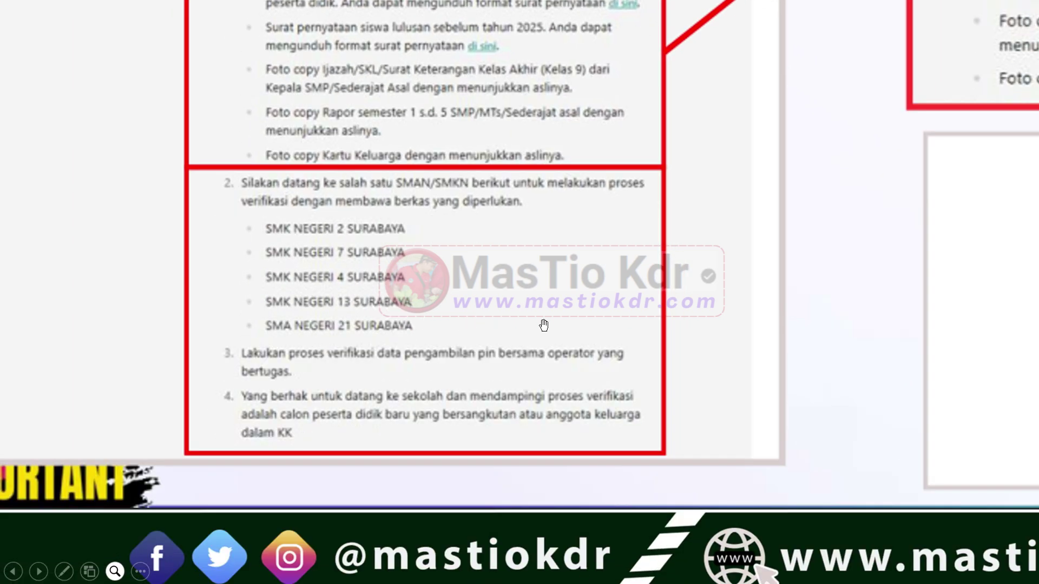
pyautogui.click(543, 325)
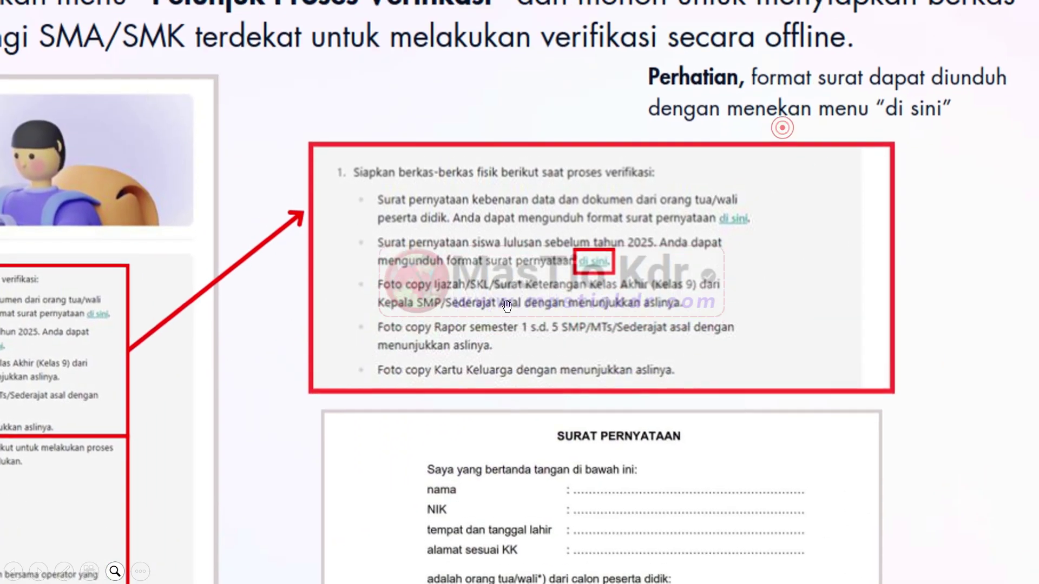
pyautogui.scroll(2, 728, 269)
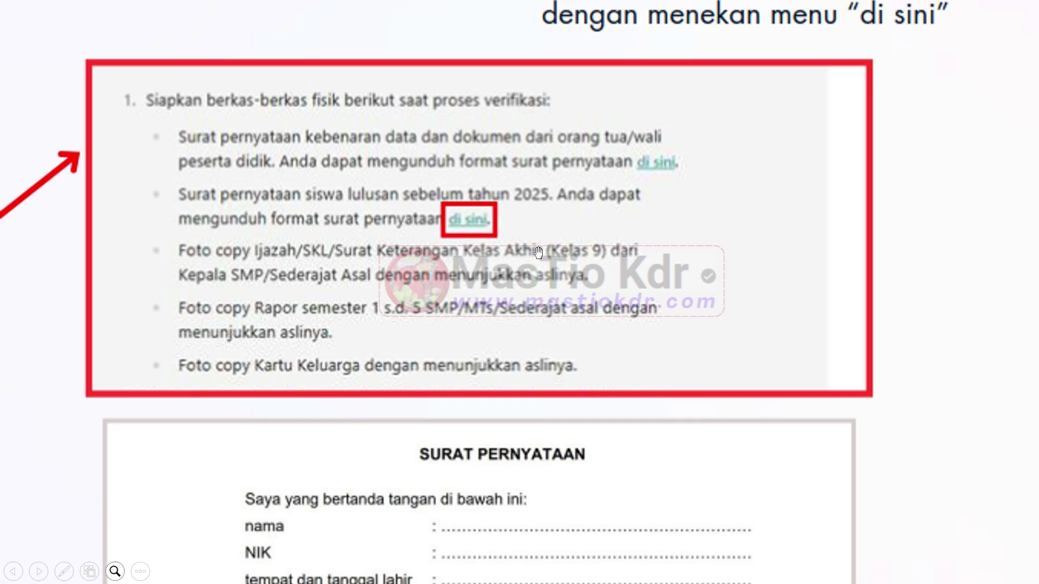
pyautogui.keyDown('ctrl'); pyautogui.scroll(-3, 617, 251); pyautogui.keyUp('ctrl')
pyautogui.keyDown('ctrl'); pyautogui.scroll(3, 838, 253); pyautogui.keyUp('ctrl')
pyautogui.keyDown('ctrl'); pyautogui.scroll(2, 838, 253); pyautogui.keyUp('ctrl')
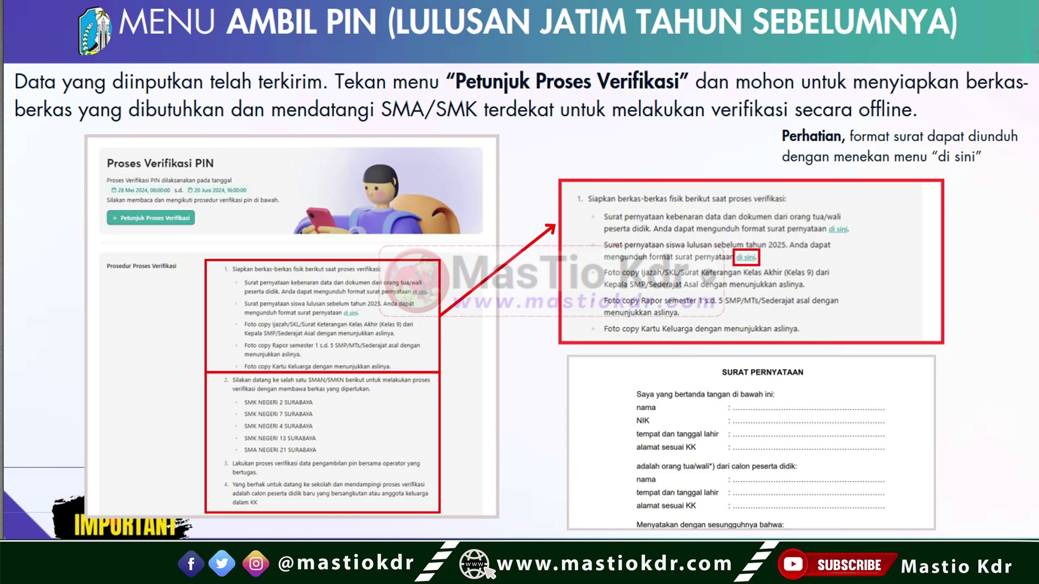
# Step: Advance to the issued-PIN slide, circle Pengambilan PIN Berhasil with the Pen, and underline "verifikasi berkas di" and "waktu 3" in the text
pyautogui.click(556, 243)
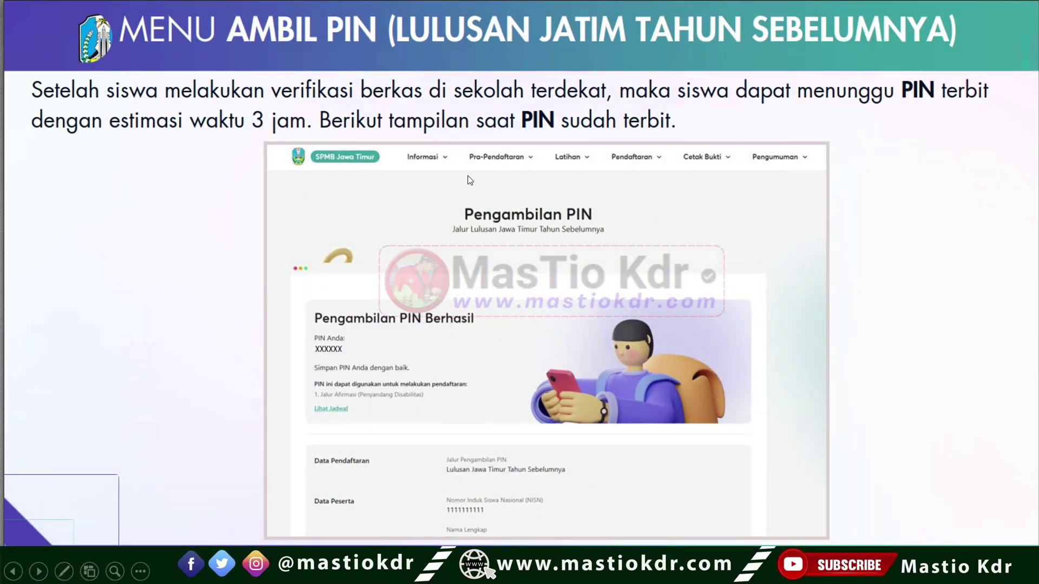
pyautogui.click(64, 571)
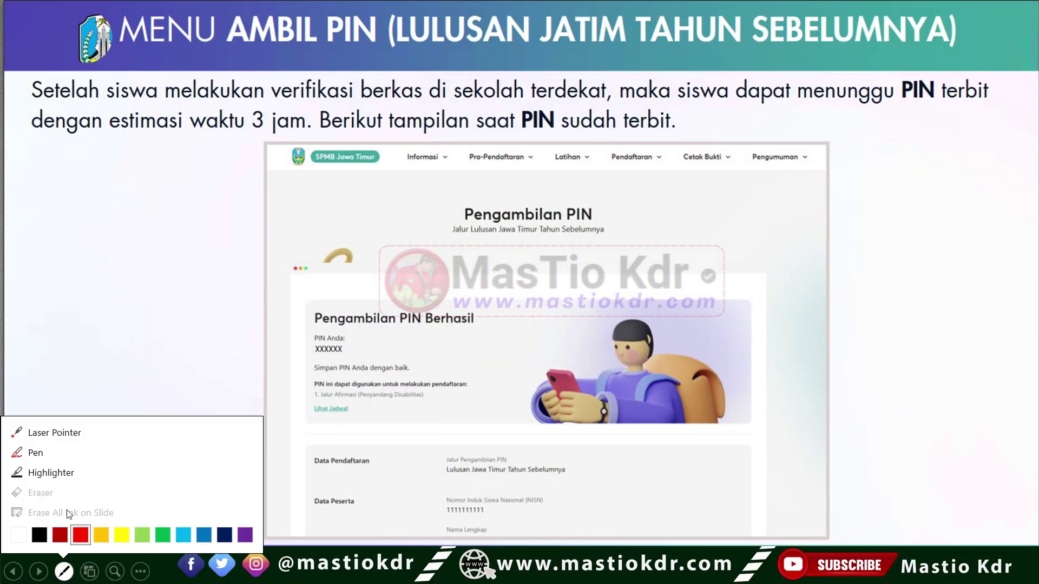
pyautogui.click(50, 452)
pyautogui.moveTo(312, 287)
pyautogui.mouseDown()
pyautogui.moveTo(298, 360)
pyautogui.moveTo(440, 294)
pyautogui.moveTo(350, 290)
pyautogui.mouseUp()
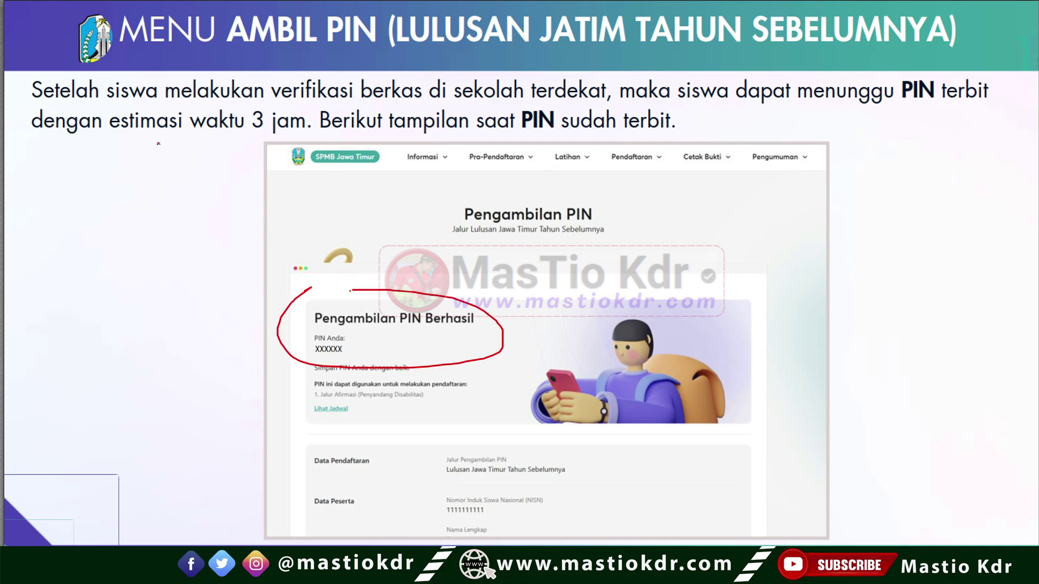
pyautogui.moveTo(276, 98); pyautogui.dragTo(456, 100)
pyautogui.moveTo(200, 132); pyautogui.dragTo(269, 133)
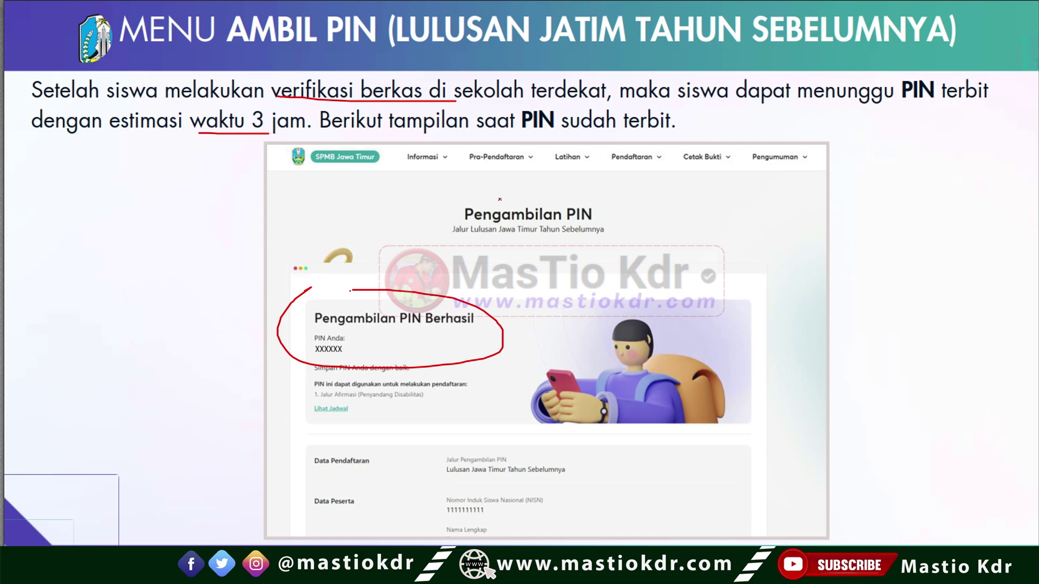
# Step: Advance the slide show through the Selesai closing slide to the Cara Ambil PIN slide for previous-year Jatim graduates
pyautogui.press('Right')
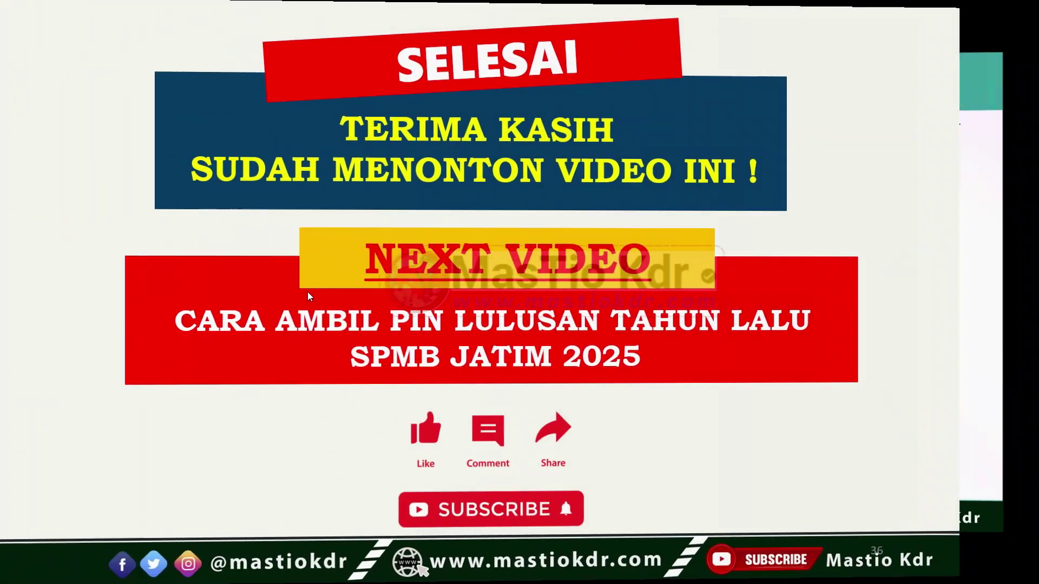
pyautogui.press('Right')
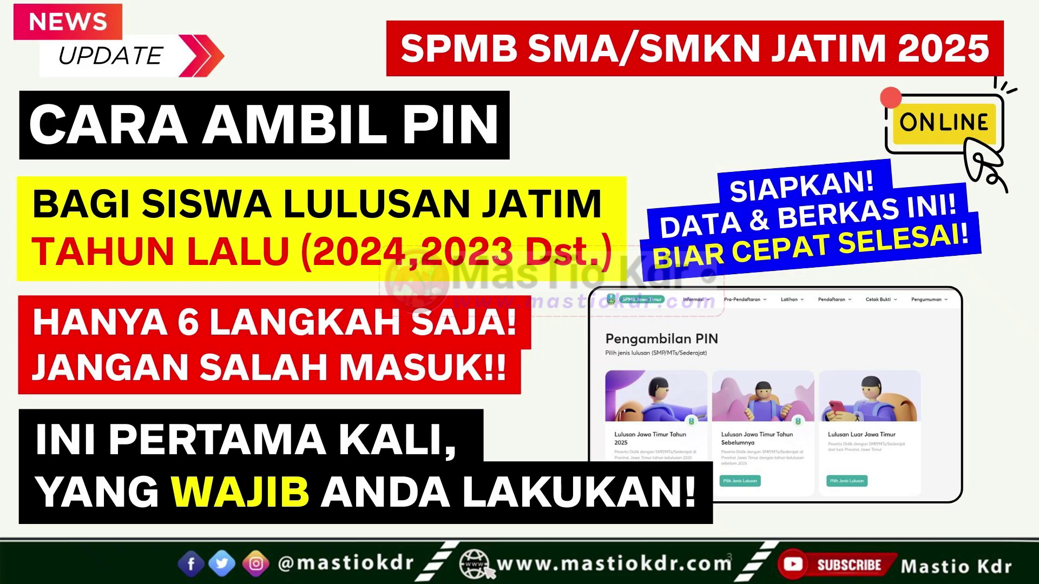